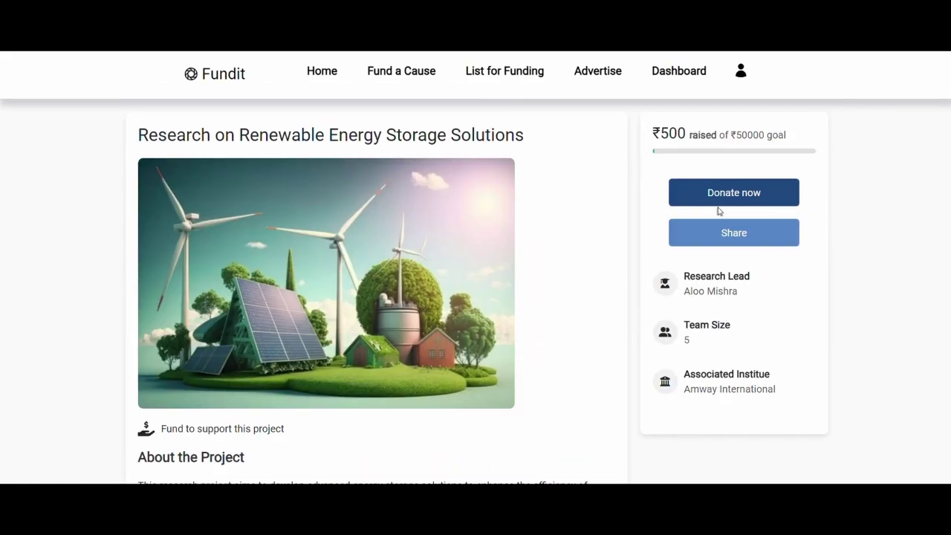
# Step: Donate ₹1500 to the renewable energy storage research project
pyautogui.click(716, 191)
pyautogui.click(463, 145)
pyautogui.write('1500')
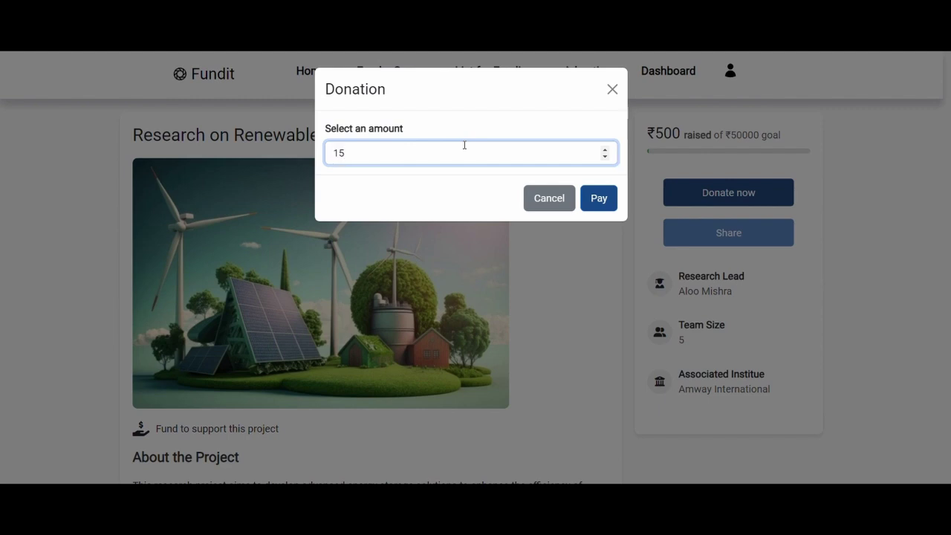
pyautogui.click(599, 199)
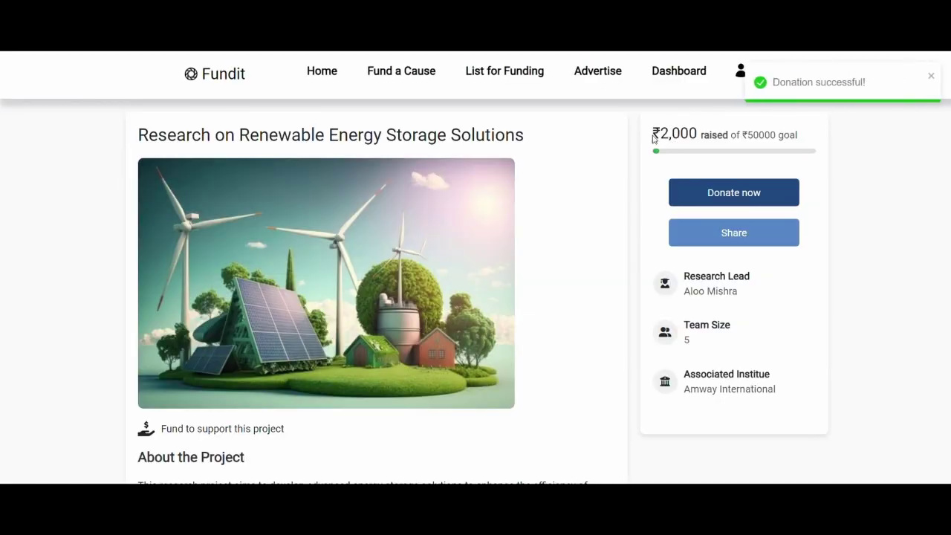
# Step: Copy the project's share link and paste it into a new browser tab
pyautogui.click(760, 230)
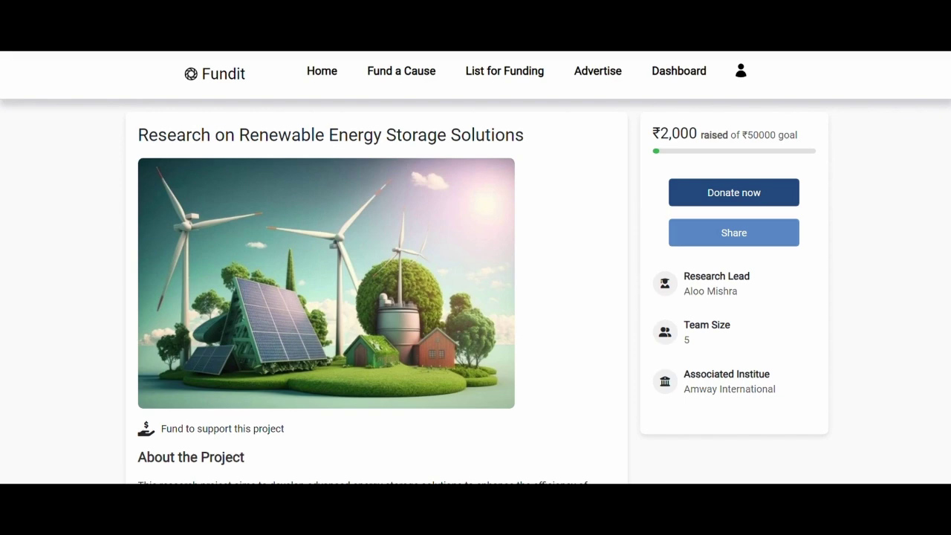
pyautogui.hotkey('ctrl', 't')
pyautogui.hotkey('ctrl', 'v')
pyautogui.scroll(-5, 688, 238)
pyautogui.scroll(5, 690, 240)
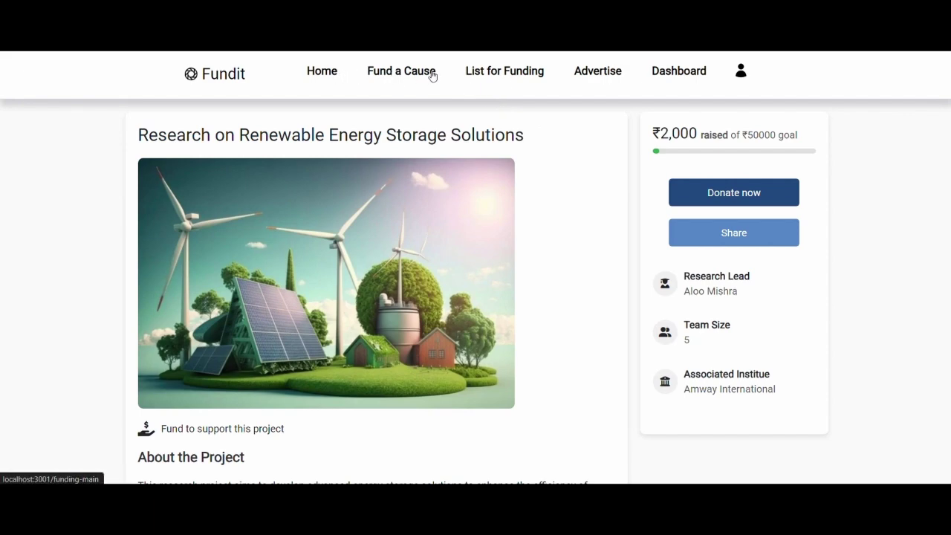
# Step: Start a new listing with Project as the cause, then view the dashboard's Projects listings
pyautogui.click(323, 75)
pyautogui.scroll(-20, 426, 257)
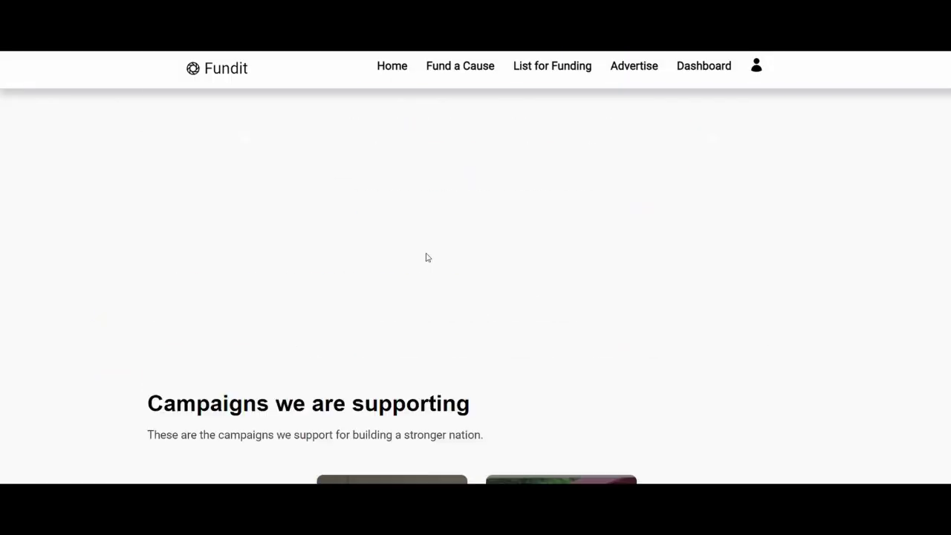
pyautogui.scroll(3, 465, 209)
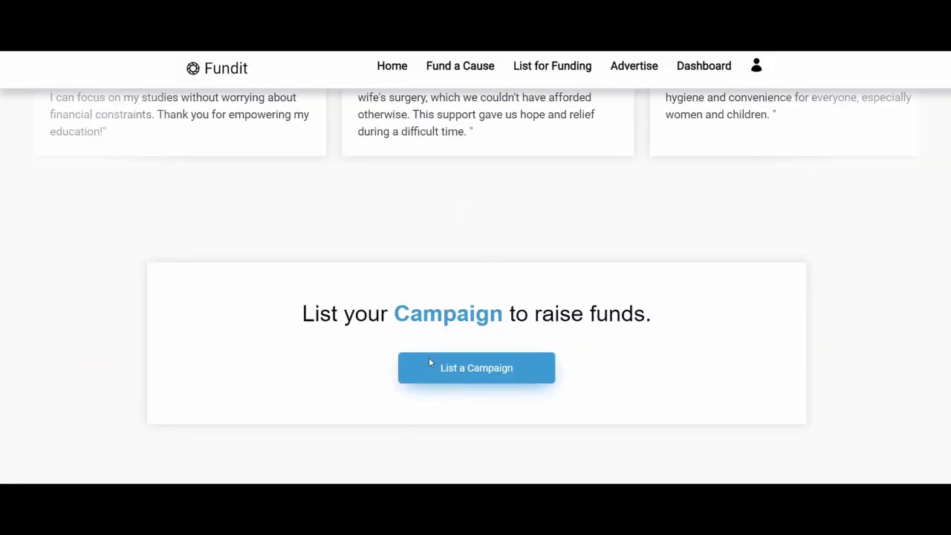
pyautogui.click(469, 372)
pyautogui.click(451, 320)
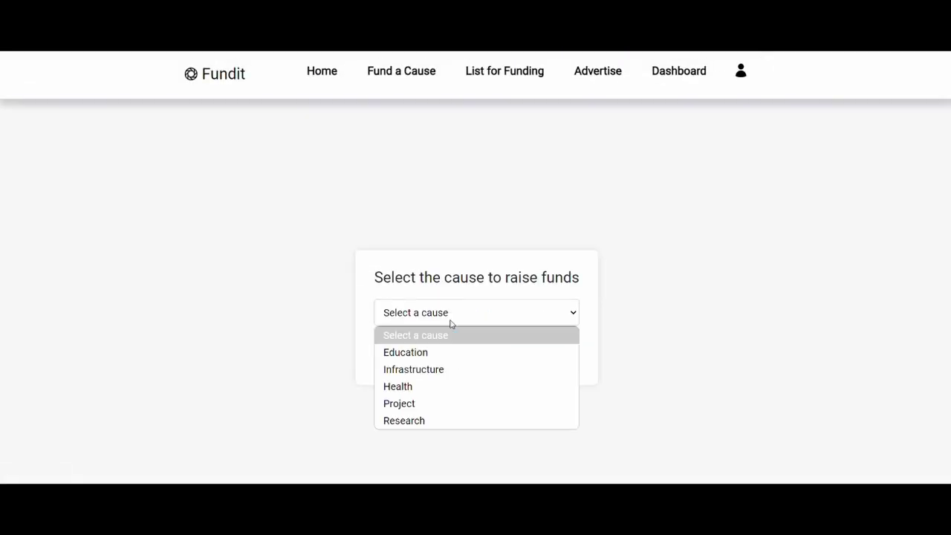
pyautogui.click(454, 405)
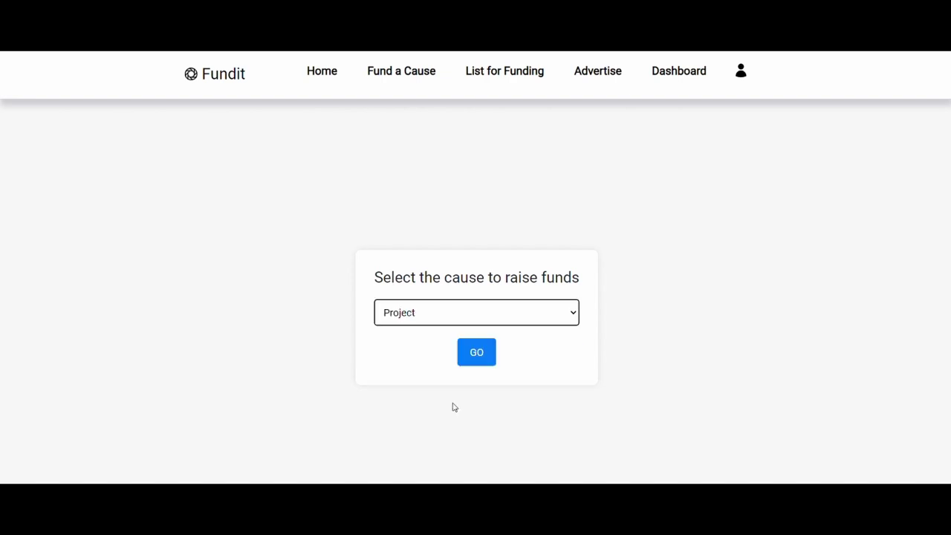
pyautogui.click(676, 73)
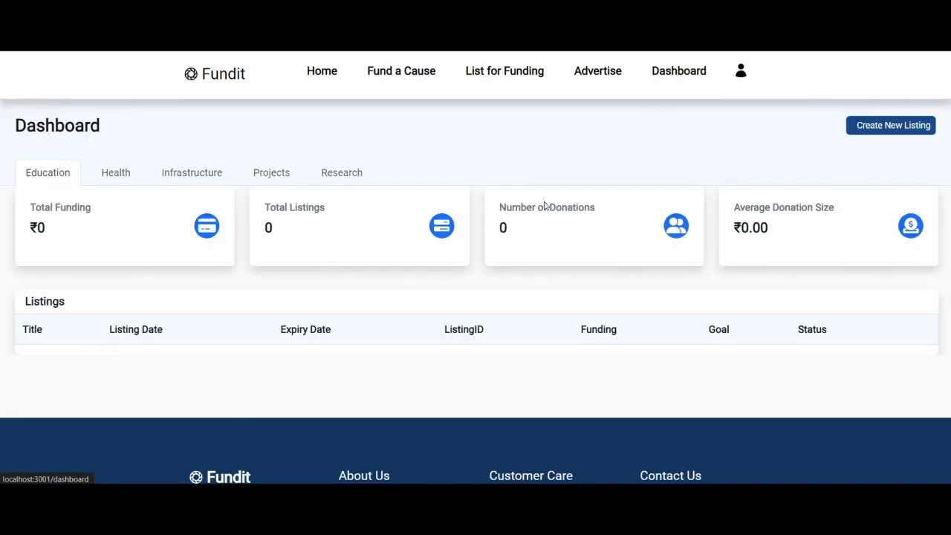
pyautogui.click(271, 171)
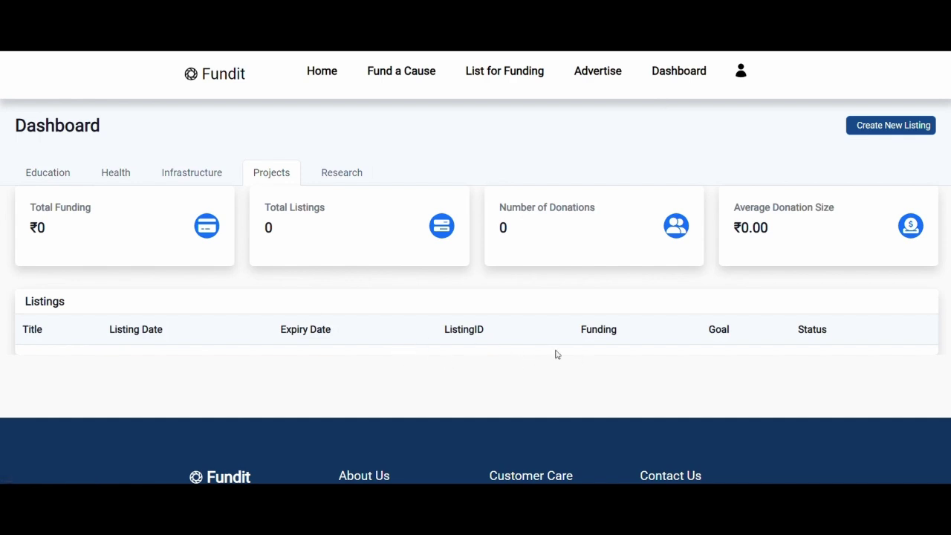
# Step: Choose Project as the cause on List for Funding and continue to the form
pyautogui.click(506, 86)
pyautogui.click(465, 315)
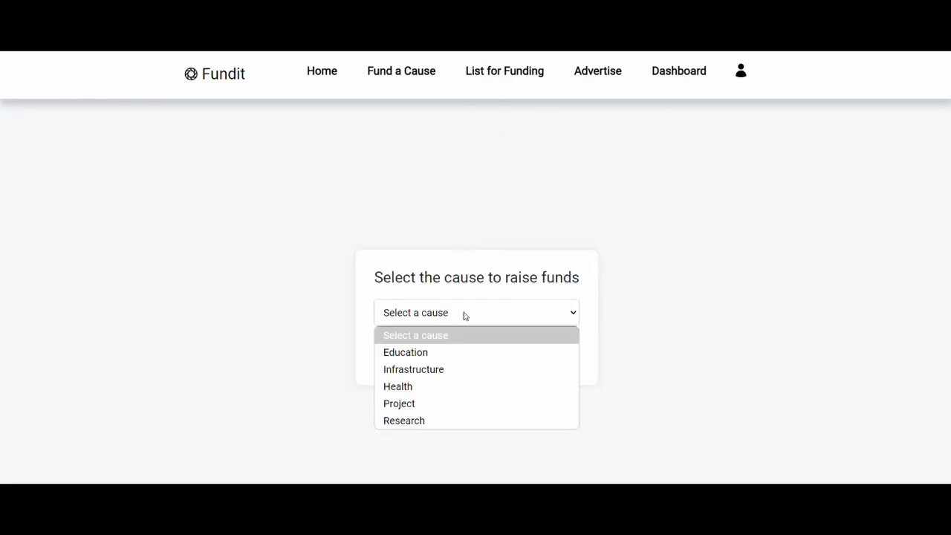
pyautogui.click(444, 408)
pyautogui.click(476, 352)
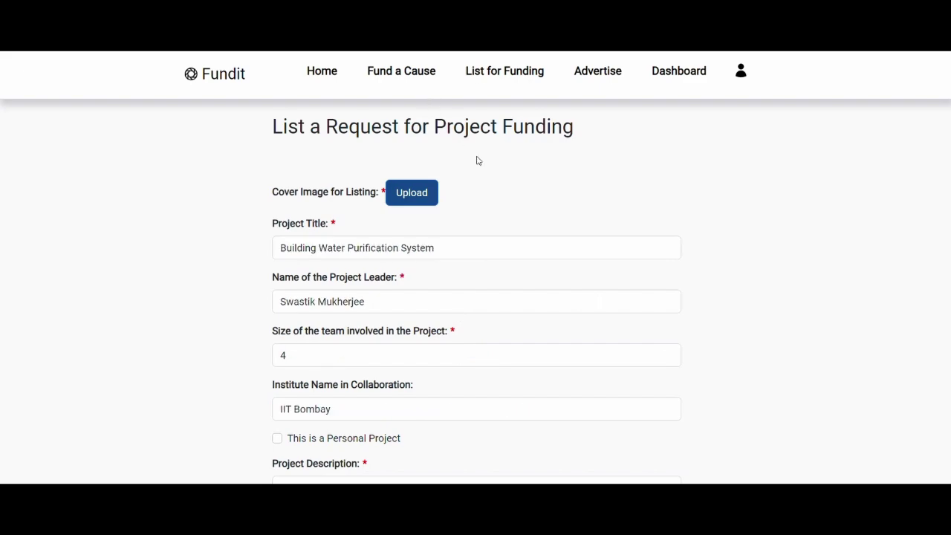
# Step: Pick the solar-water-filtration-system photo from the Demo folder as the cover image
pyautogui.scroll(-10, 478, 161)
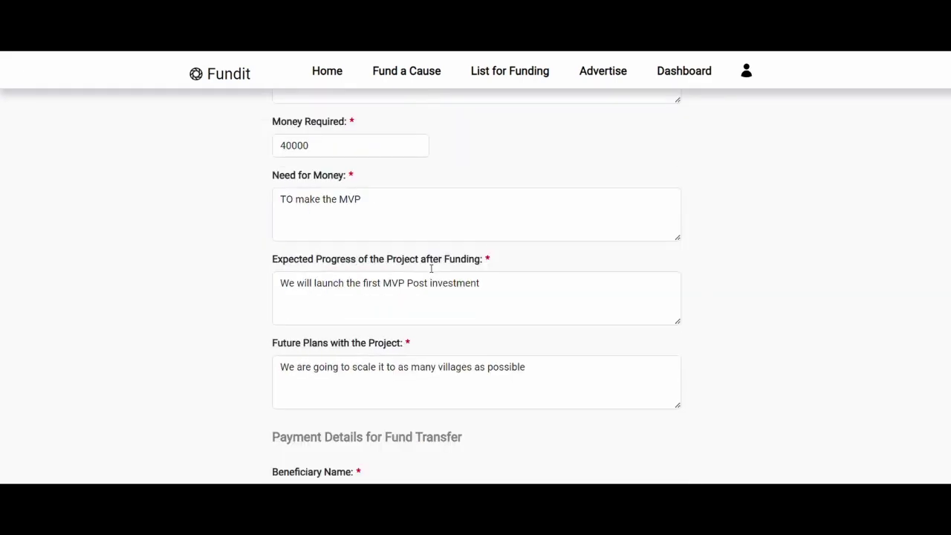
pyautogui.scroll(-3, 445, 356)
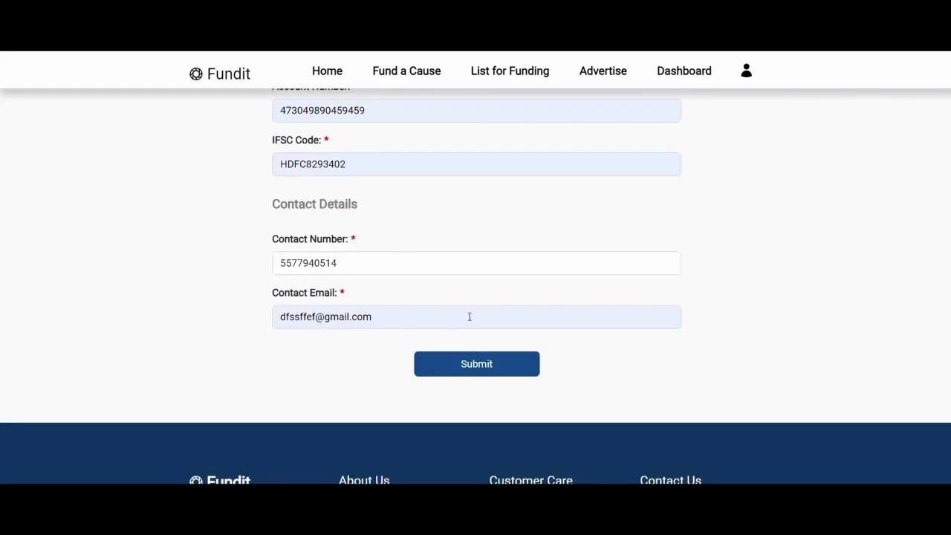
pyautogui.scroll(10, 448, 320)
pyautogui.scroll(2, 450, 318)
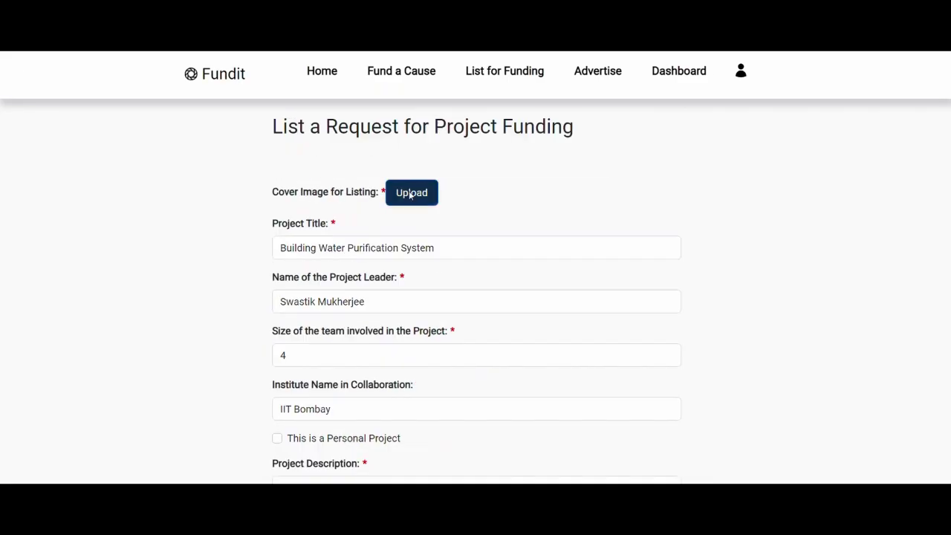
pyautogui.click(410, 193)
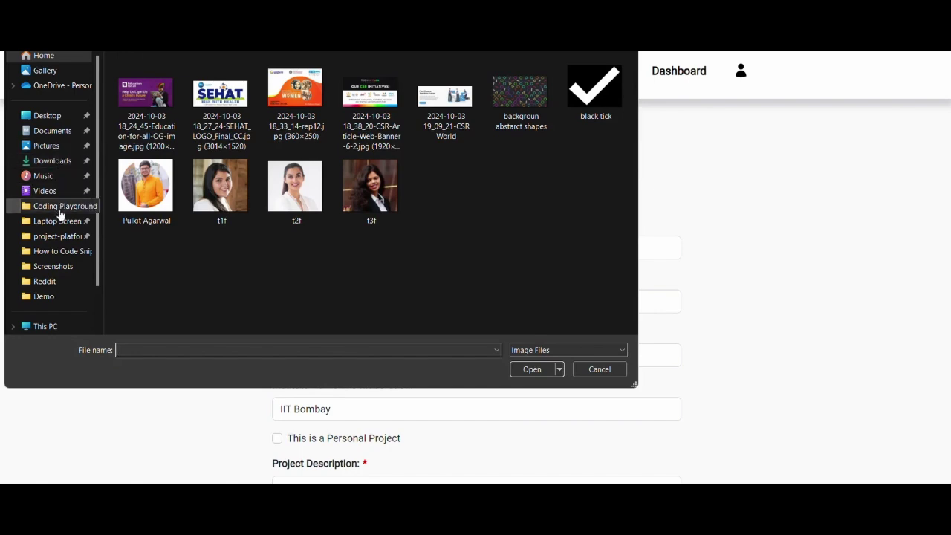
pyautogui.click(43, 297)
pyautogui.doubleClick(147, 85)
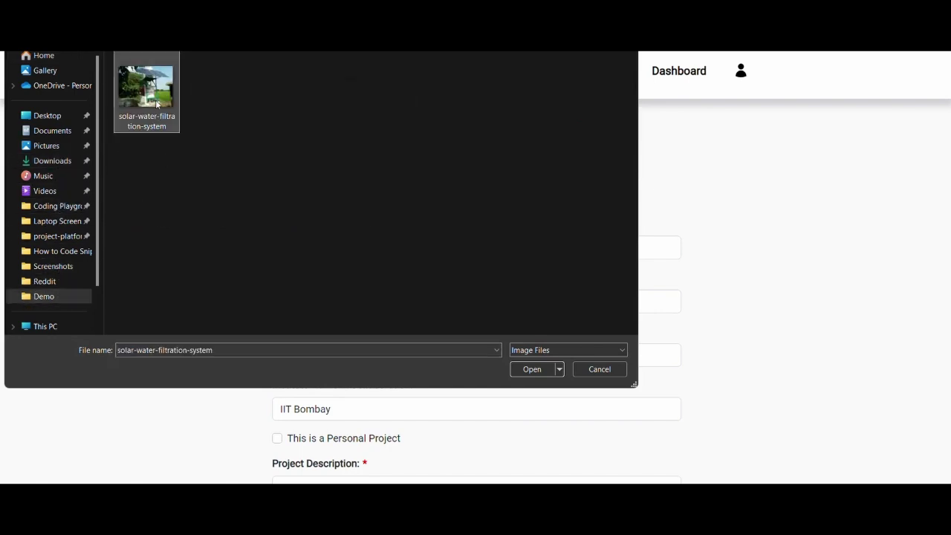
# Step: Reposition the photo in the crop frame, finish cropping, and submit the request
pyautogui.scroll(3, 494, 265)
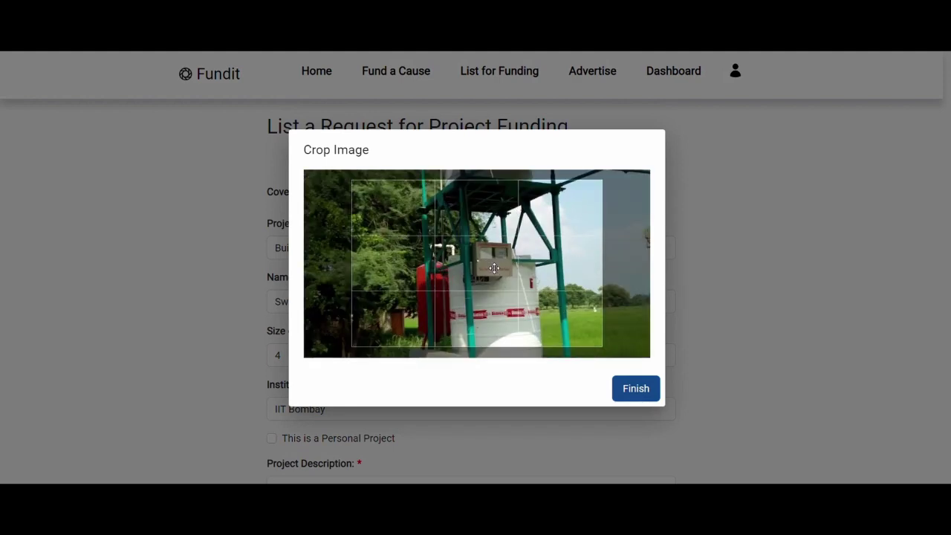
pyautogui.moveTo(445, 287); pyautogui.dragTo(348, 224)
pyautogui.scroll(-3, 468, 301)
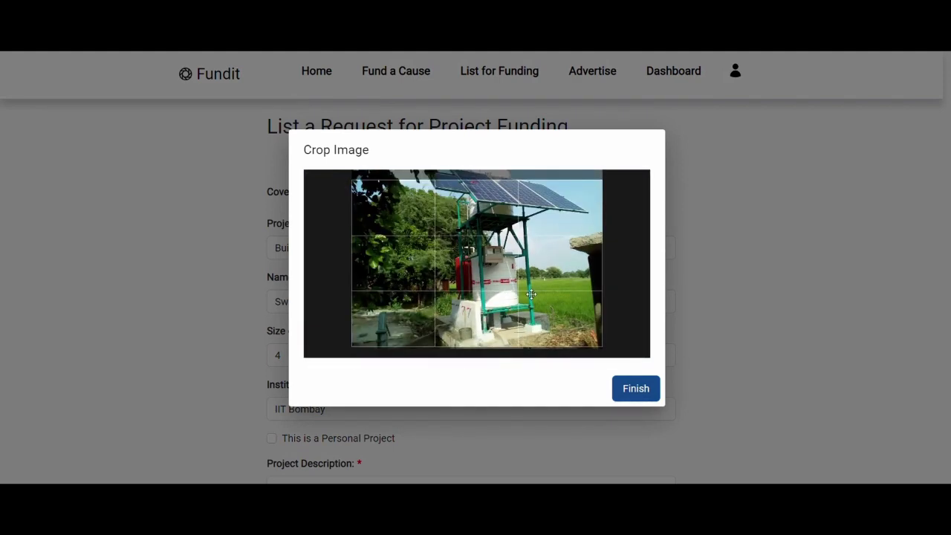
pyautogui.click(632, 389)
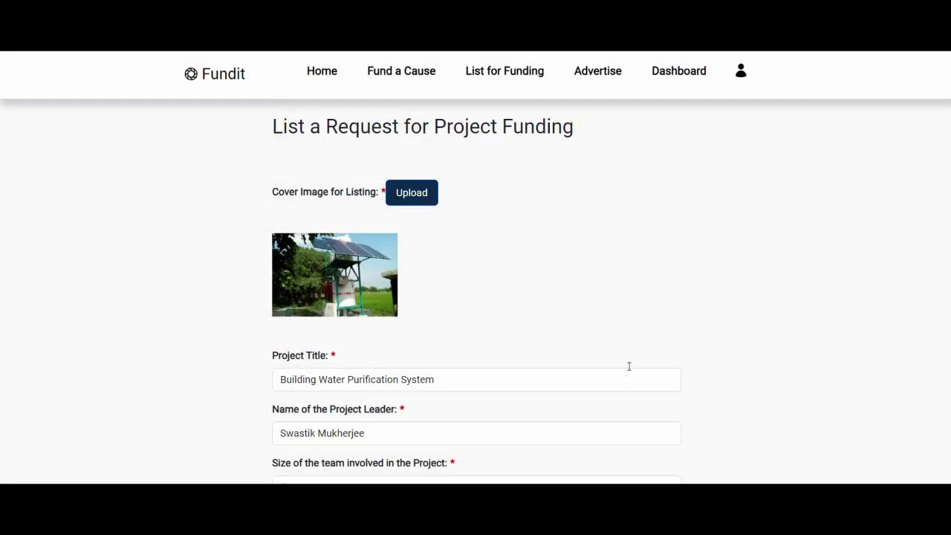
pyautogui.scroll(-15, 587, 284)
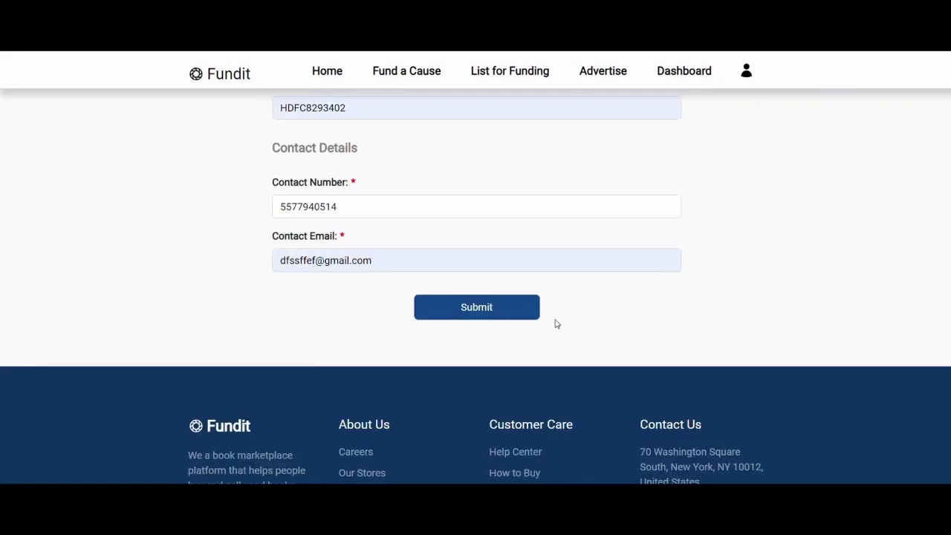
pyautogui.click(506, 312)
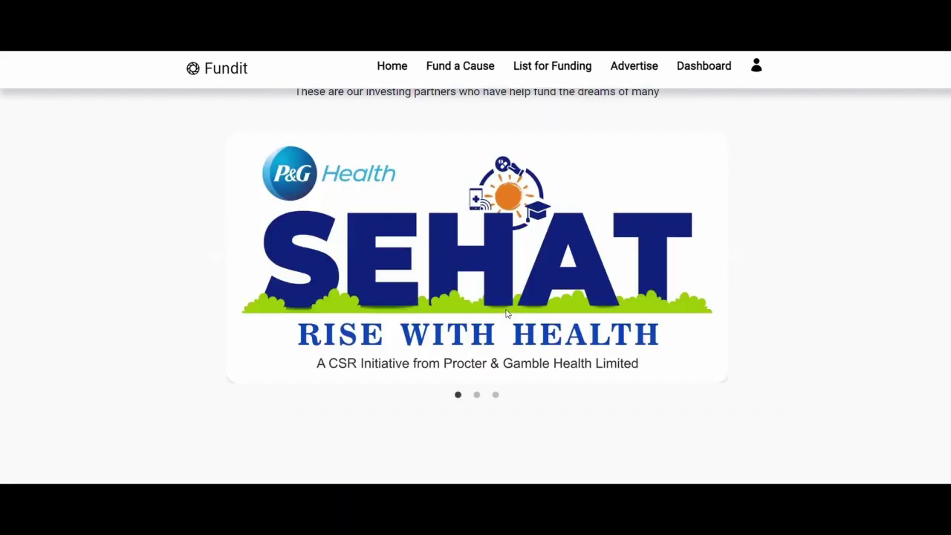
# Step: Check the dashboard's Health, Infrastructure and Projects listings for the new entry
pyautogui.scroll(5, 754, 82)
pyautogui.click(706, 67)
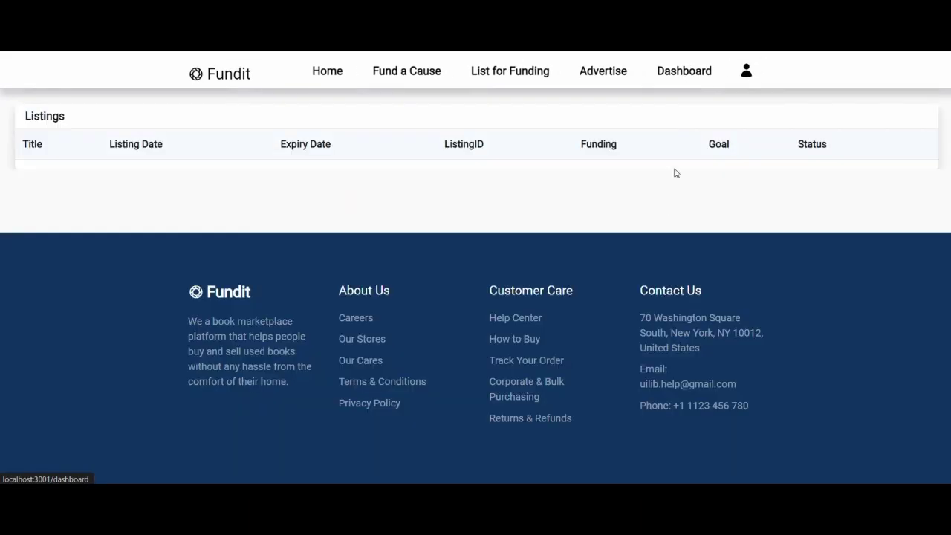
pyautogui.scroll(3, 652, 275)
pyautogui.click(115, 178)
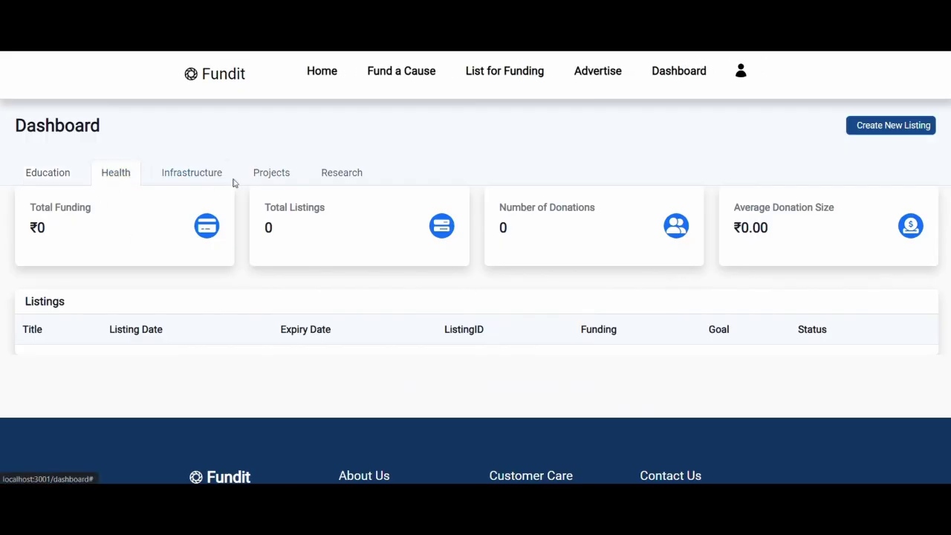
pyautogui.click(174, 179)
pyautogui.click(285, 173)
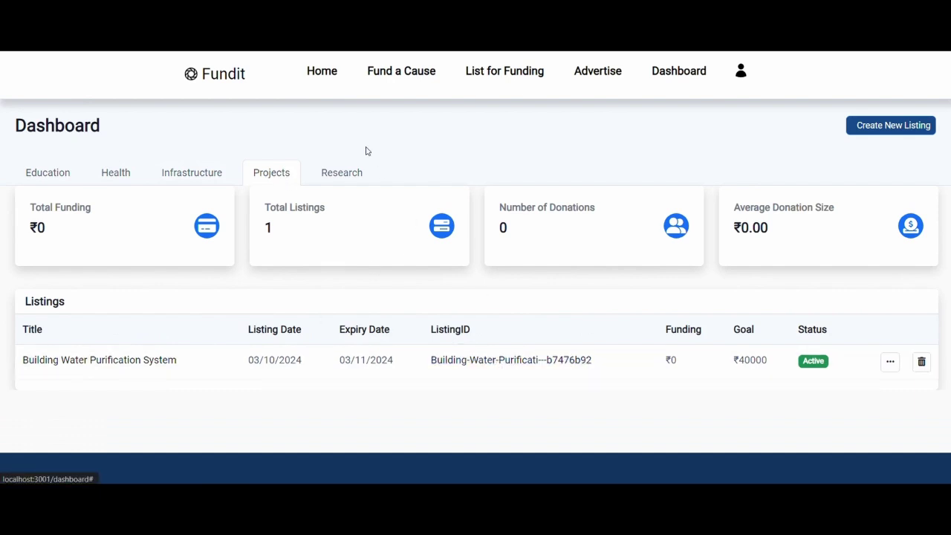
# Step: Open the Building Water Purification System card under Fund a Cause > Project, then return home
pyautogui.click(401, 72)
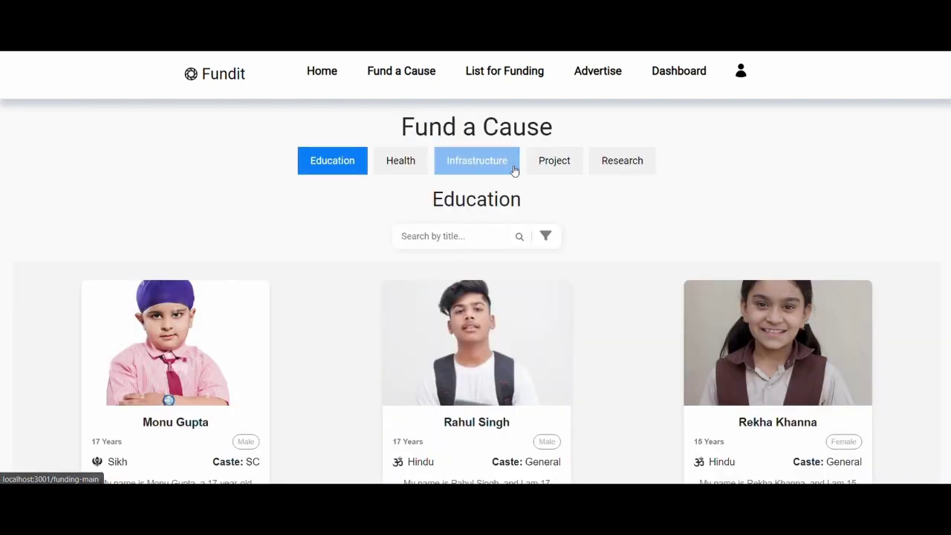
pyautogui.click(574, 171)
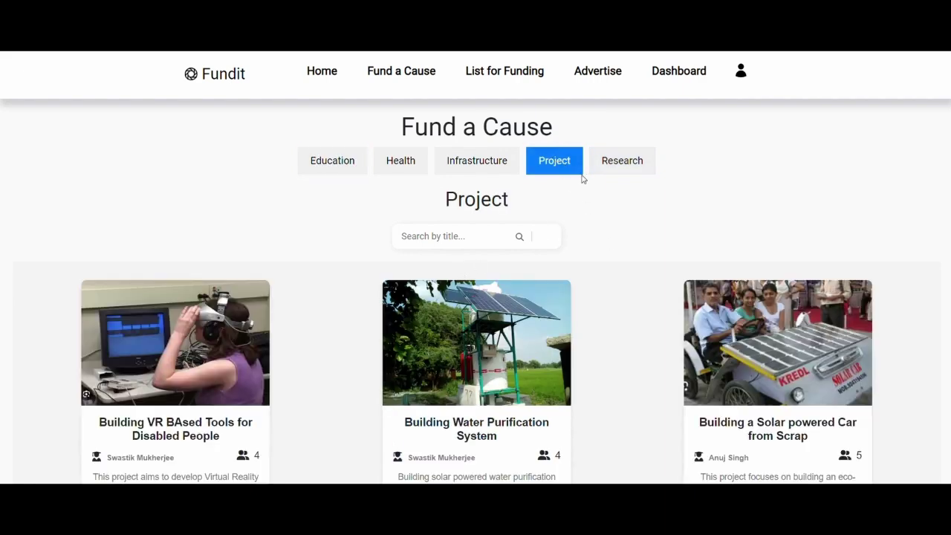
pyautogui.scroll(-2, 633, 197)
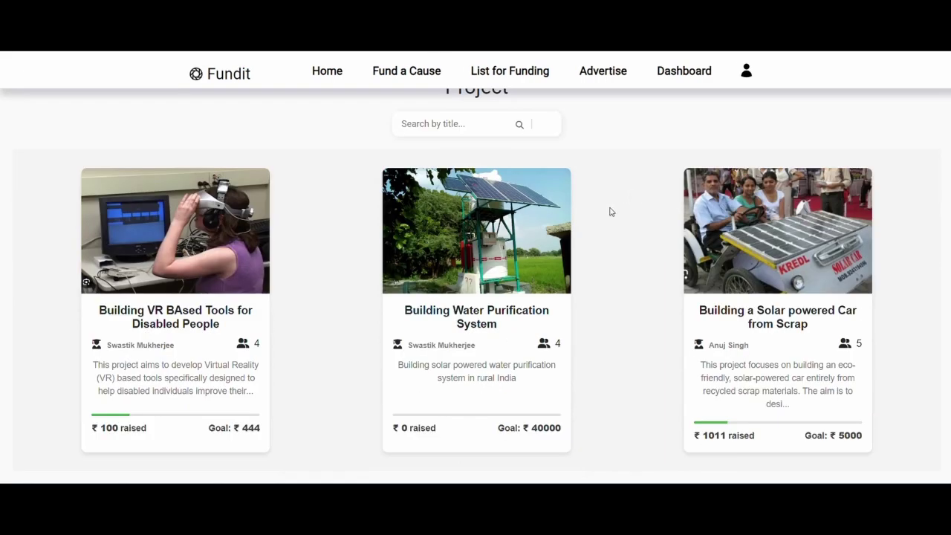
pyautogui.click(518, 262)
pyautogui.scroll(-2, 426, 280)
pyautogui.scroll(-3, 427, 280)
pyautogui.scroll(5, 428, 282)
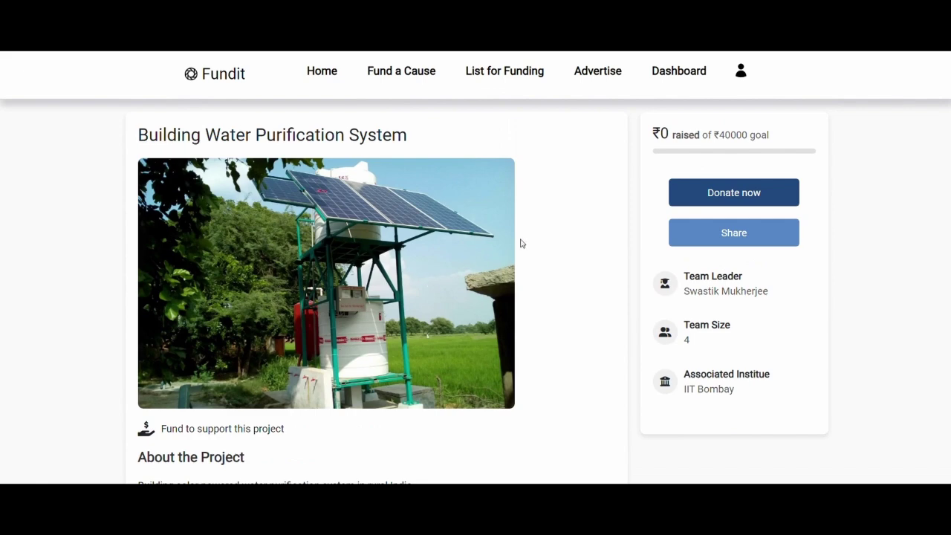
pyautogui.click(329, 72)
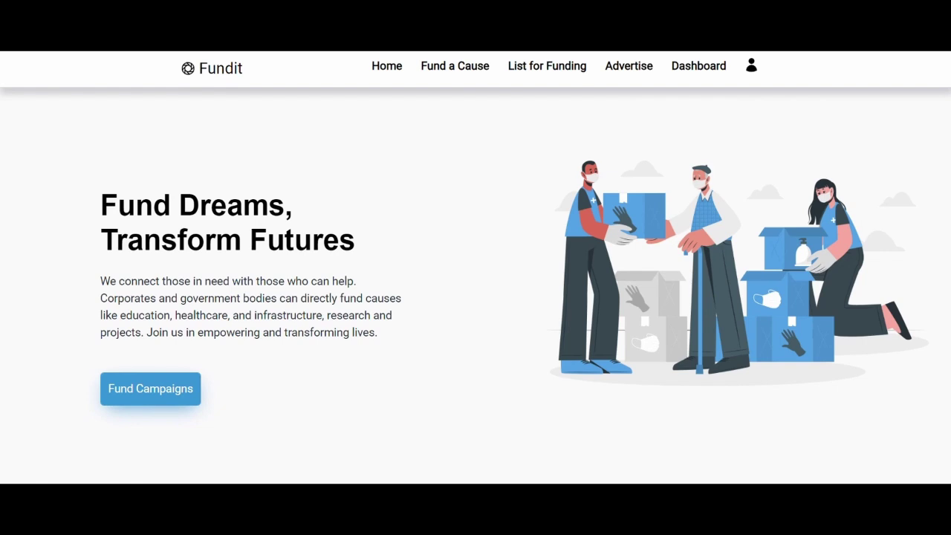
# Step: Load the admin sign-in page at localhost:3001/admin
pyautogui.hotkey('ctrl', 'l')
pyautogui.write('localhost:3001/admin')
pyautogui.press('Return')
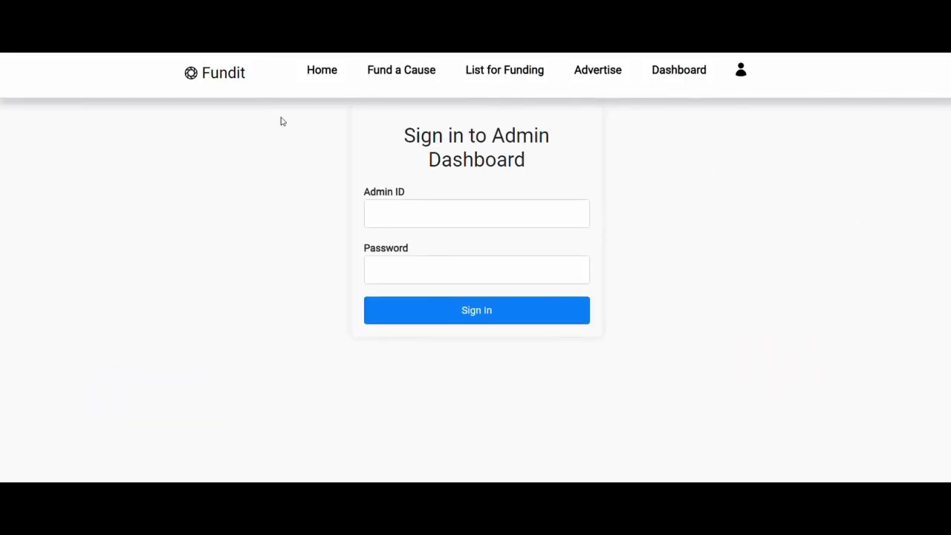
# Step: Attempt admin sign-in with the saved Admin ID, dismiss the invalid login warning, and erase the password
pyautogui.click(457, 210)
pyautogui.click(469, 245)
pyautogui.click(461, 268)
pyautogui.write('1234')
pyautogui.click(476, 316)
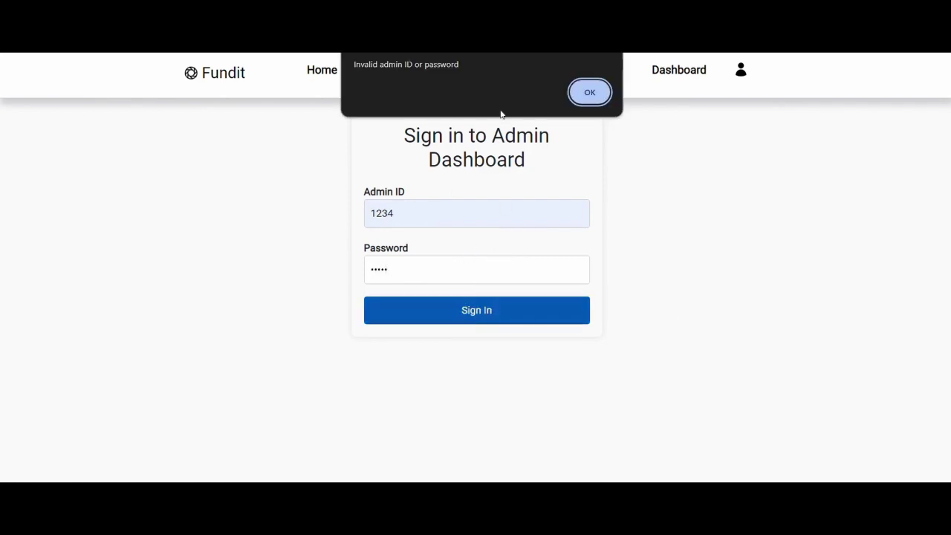
pyautogui.click(590, 94)
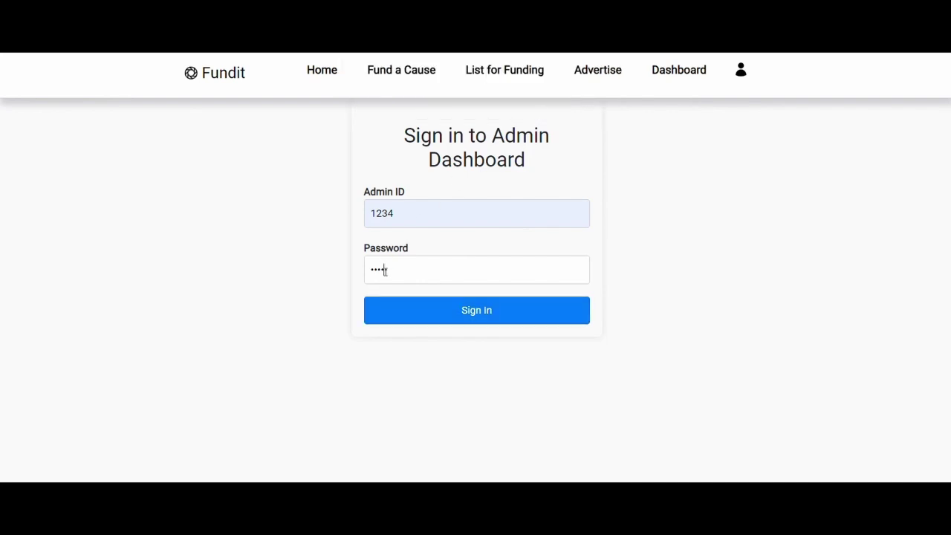
pyautogui.press('BackSpace')
pyautogui.press('BackSpace')
pyautogui.press('BackSpace')
pyautogui.press('BackSpace')
# Step: Re-enter the admin password and sign in to the Admin Dashboard
pyautogui.write('12')
pyautogui.click(404, 310)
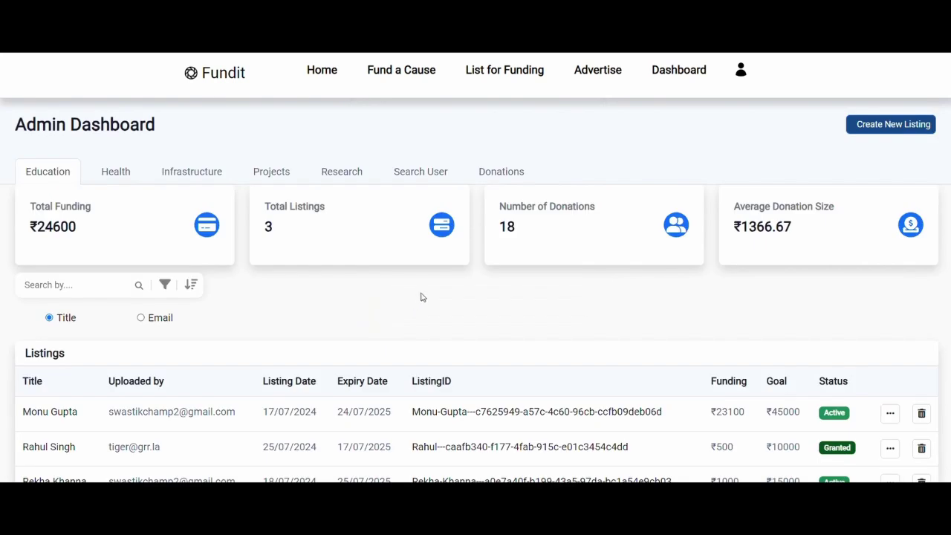
pyautogui.scroll(-2, 420, 282)
pyautogui.scroll(2, 371, 267)
# Step: Filter Education listings by status: Expired, Granted, Redeemed, then Active
pyautogui.click(165, 285)
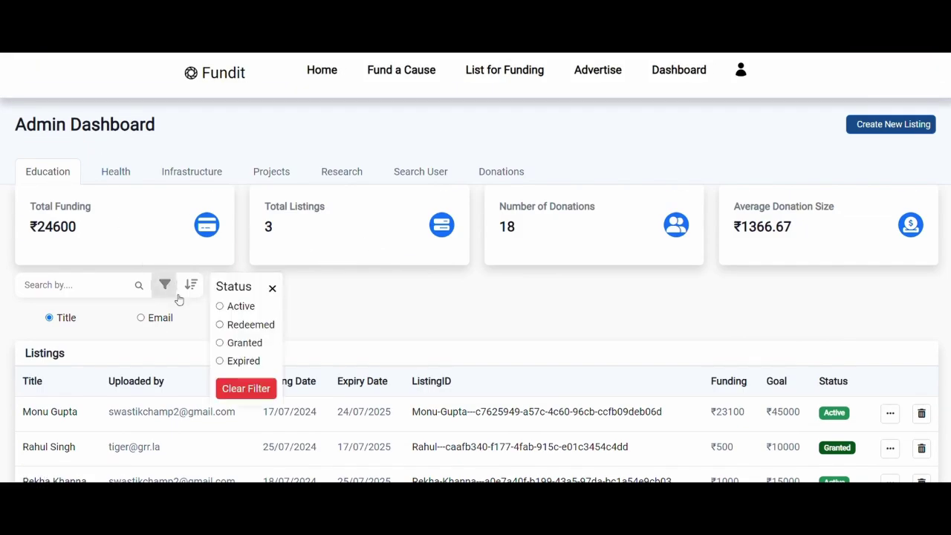
pyautogui.click(220, 361)
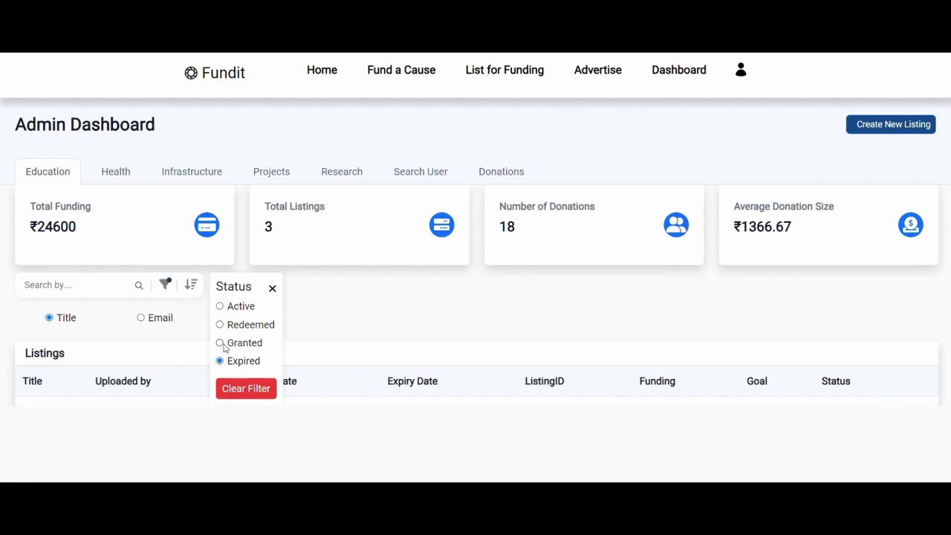
pyautogui.click(220, 344)
pyautogui.click(219, 324)
pyautogui.click(220, 307)
# Step: Sort listings by date newest, date oldest, funding highest, then funding lowest
pyautogui.click(191, 284)
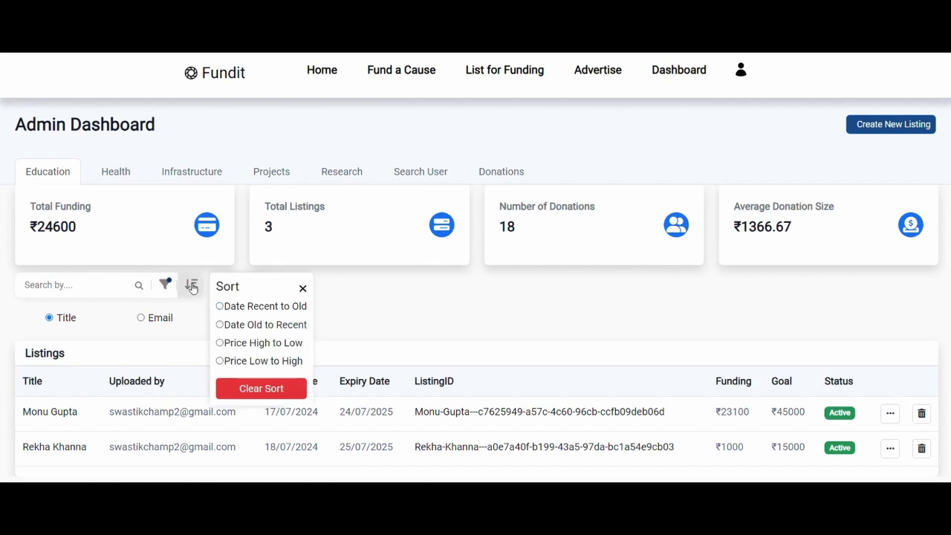
pyautogui.click(220, 306)
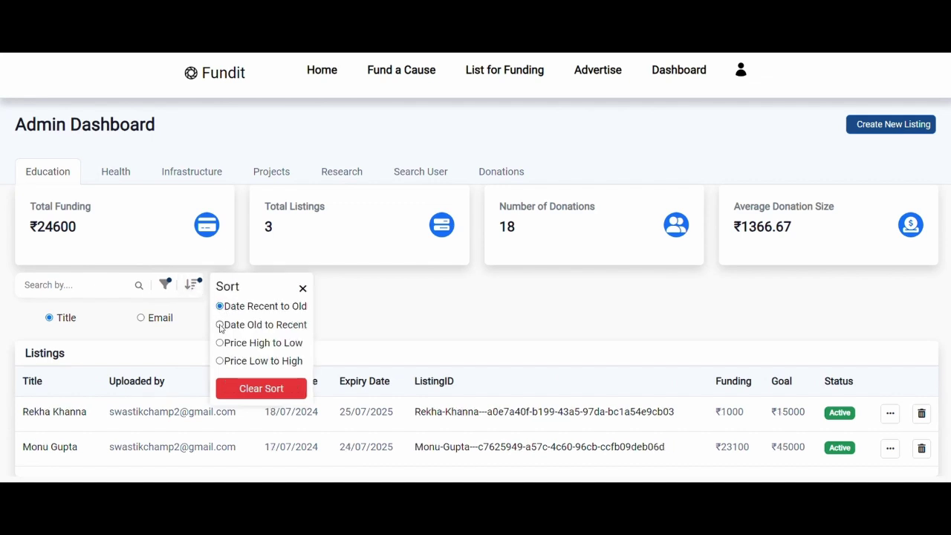
pyautogui.click(220, 325)
pyautogui.click(220, 343)
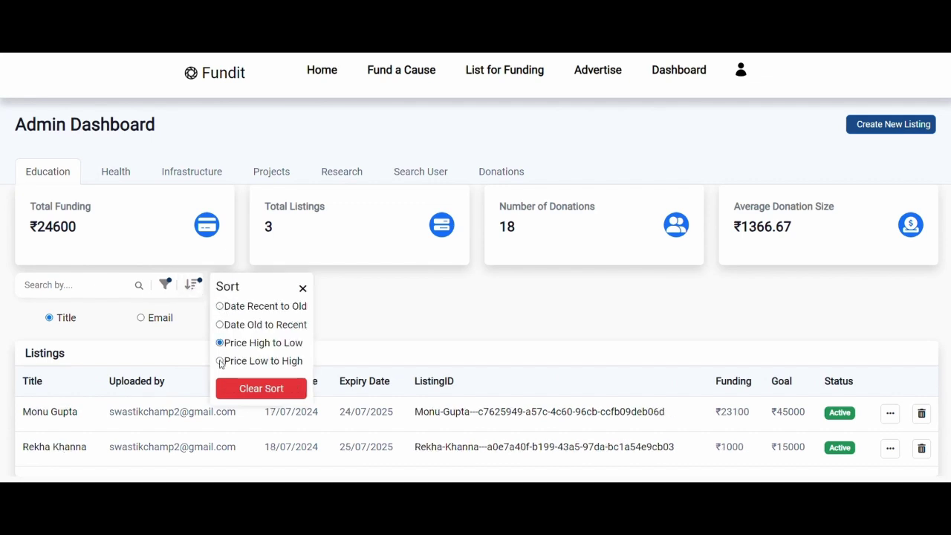
pyautogui.click(220, 361)
pyautogui.click(303, 288)
# Step: Switch to the Health category and clear both the status filter and sort order
pyautogui.click(109, 177)
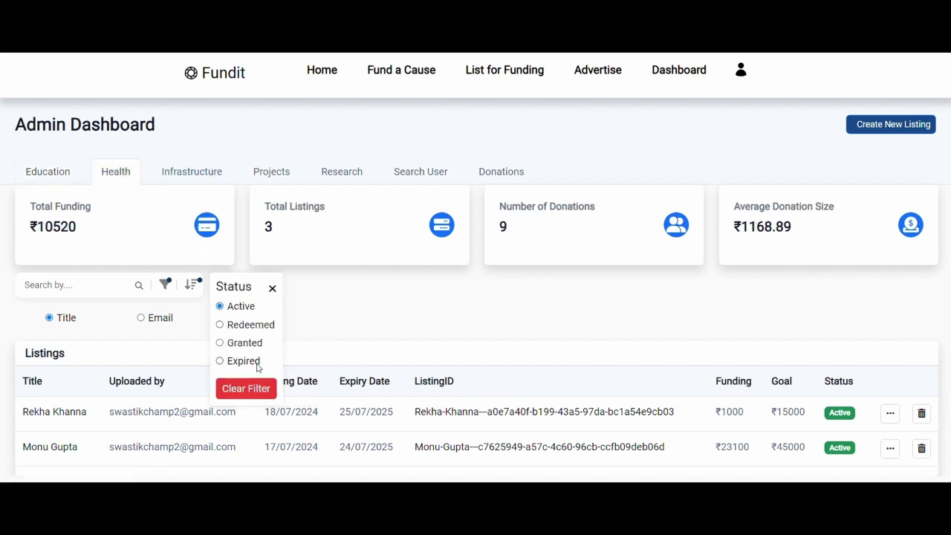
pyautogui.click(249, 389)
pyautogui.click(193, 284)
pyautogui.click(261, 389)
pyautogui.click(303, 288)
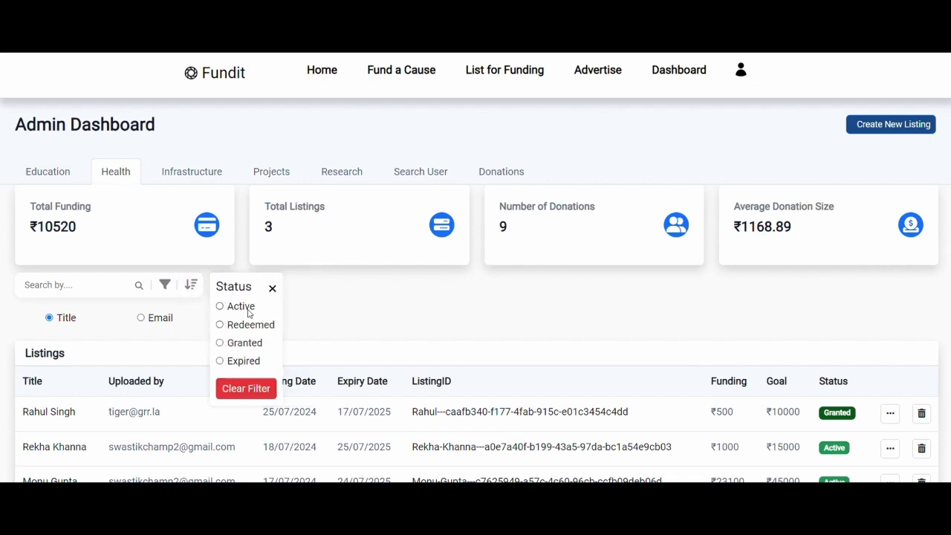
# Step: Filter Health listings by Granted and Active, clear the filter, then sort oldest and newest first
pyautogui.click(231, 344)
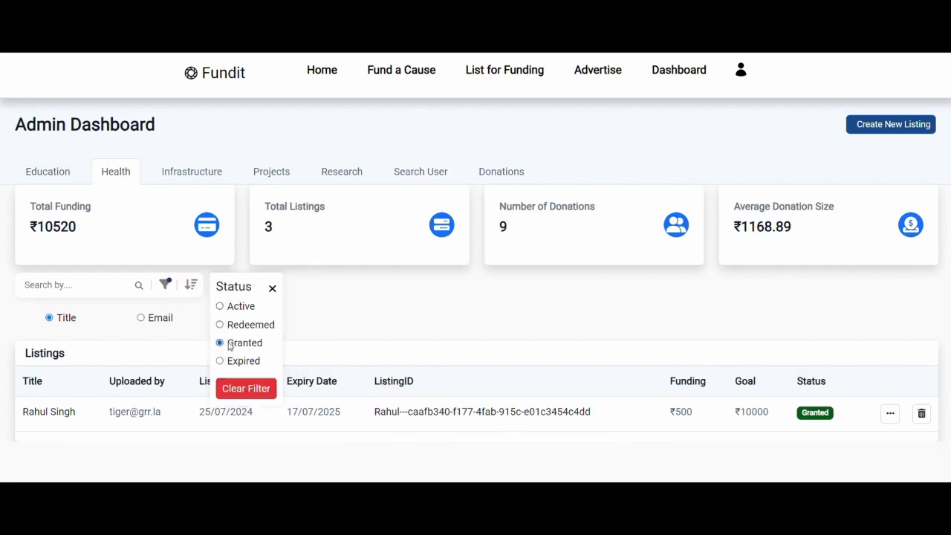
pyautogui.click(221, 307)
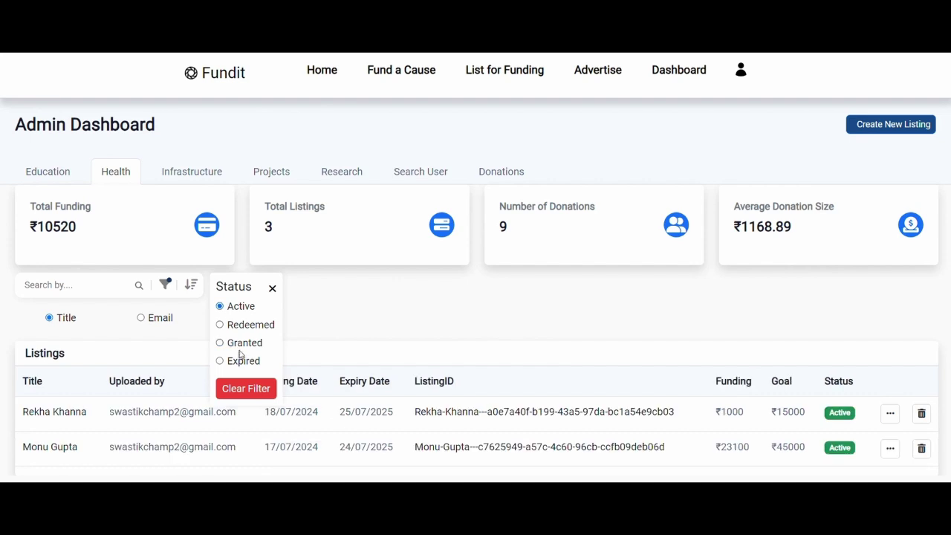
pyautogui.click(246, 389)
pyautogui.click(191, 284)
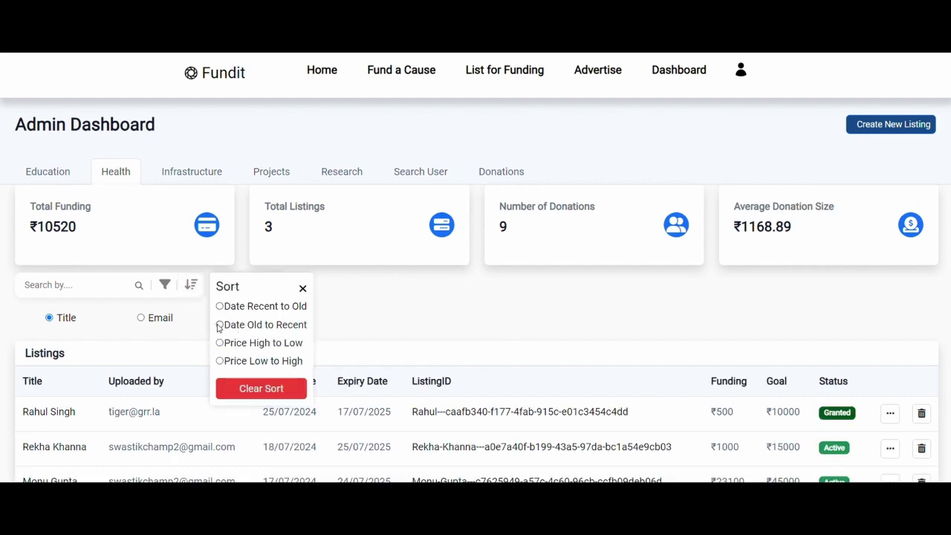
pyautogui.click(220, 326)
pyautogui.click(223, 308)
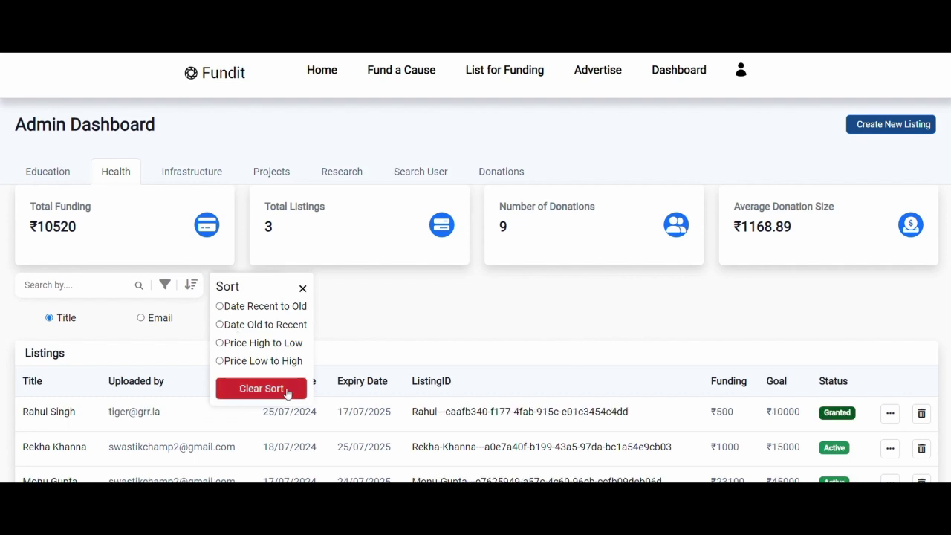
# Step: In Search User, look up usernames with queries 2 and swa, clearing each
pyautogui.click(393, 176)
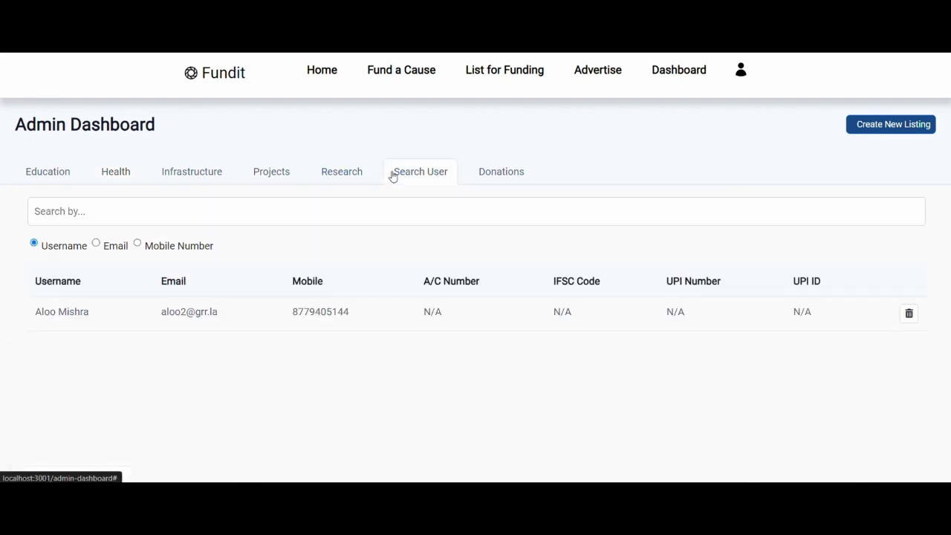
pyautogui.click(131, 201)
pyautogui.write('2')
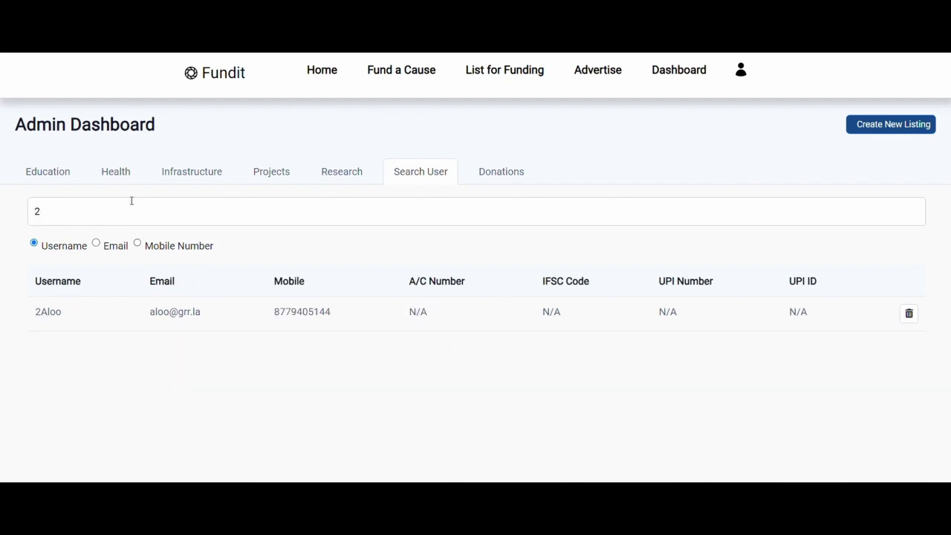
pyautogui.press('BackSpace')
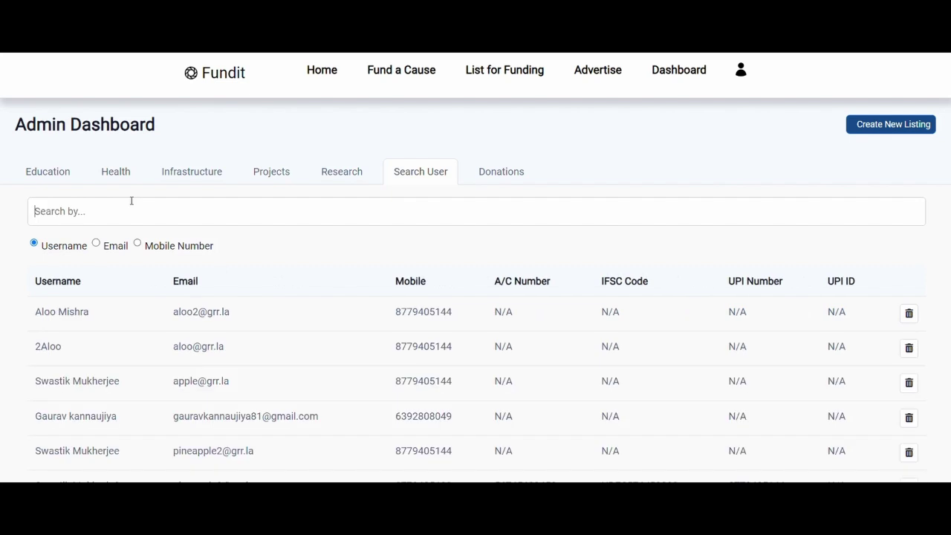
pyautogui.write('swa')
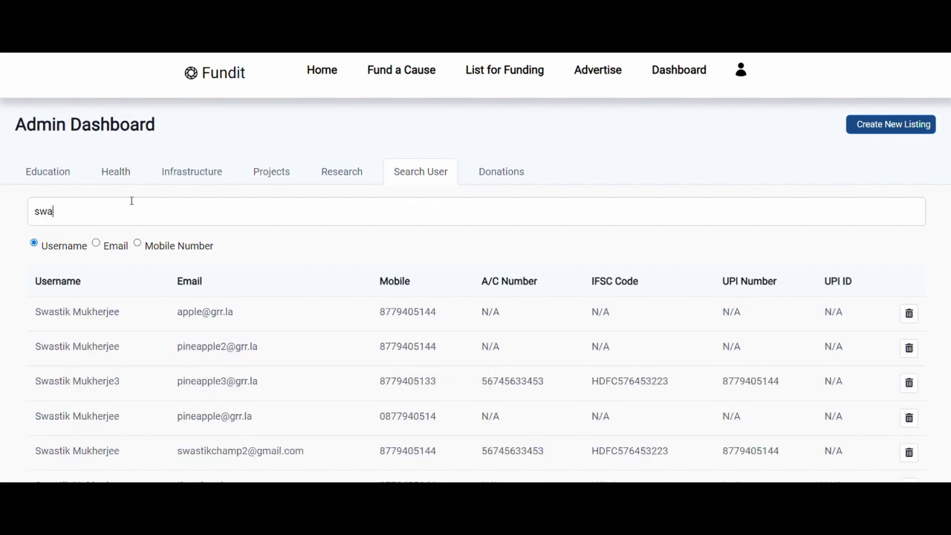
pyautogui.press('BackSpace')
pyautogui.press('BackSpace')
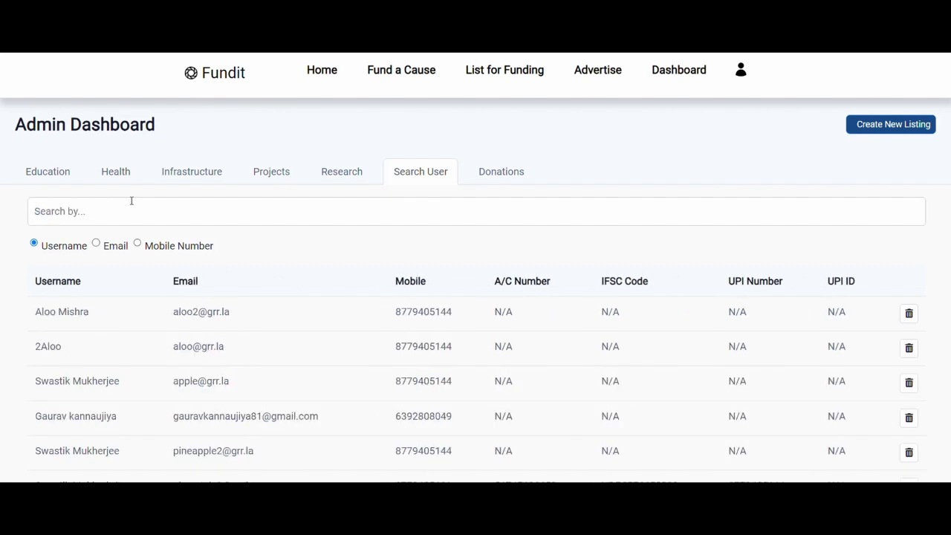
# Step: Switch to email search, try a partial email address, and clear it
pyautogui.click(96, 243)
pyautogui.click(116, 215)
pyautogui.write('apple')
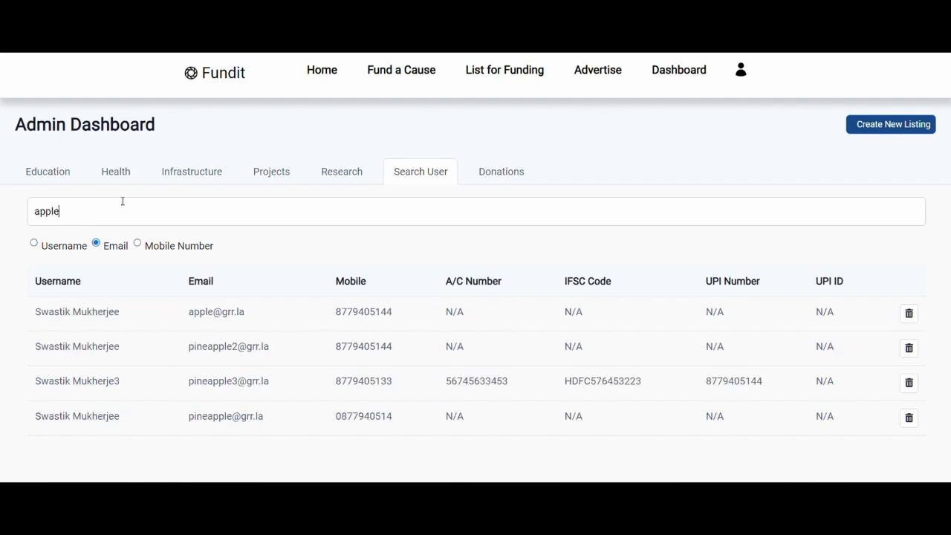
pyautogui.write('@')
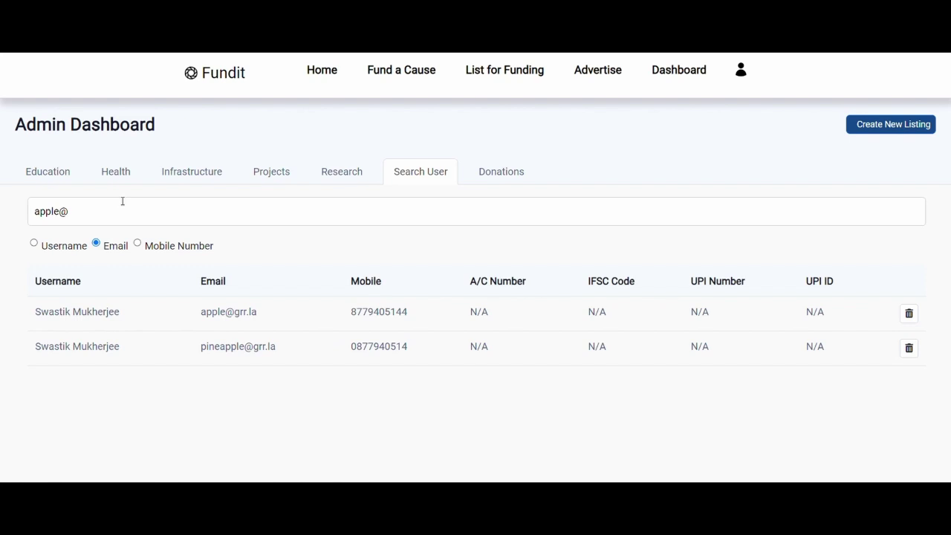
pyautogui.press('BackSpace')
pyautogui.press('BackSpace')
pyautogui.press('BackSpace')
pyautogui.press('BackSpace')
pyautogui.press('BackSpace')
pyautogui.press('BackSpace')
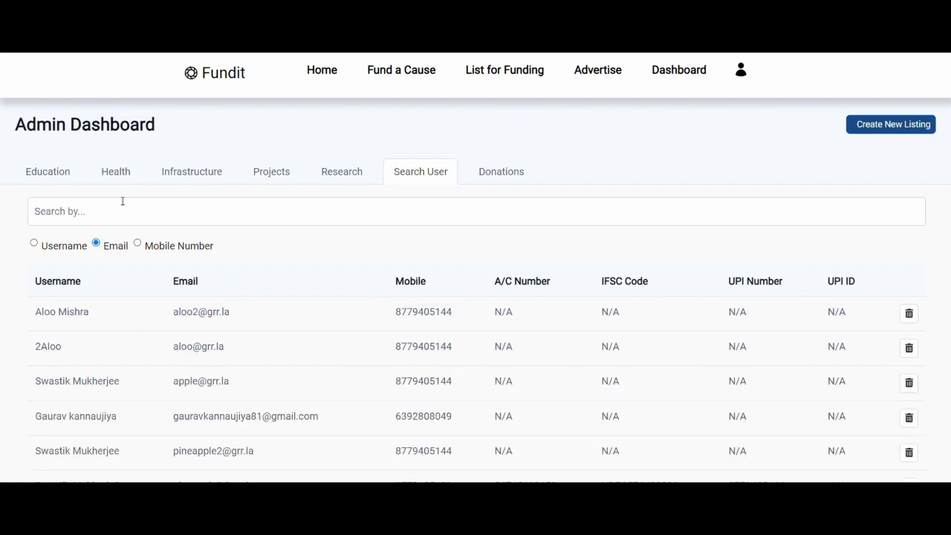
# Step: Switch to mobile number search, try partial numbers 63 and 877, and clear the field
pyautogui.click(154, 250)
pyautogui.scroll(-3, 246, 285)
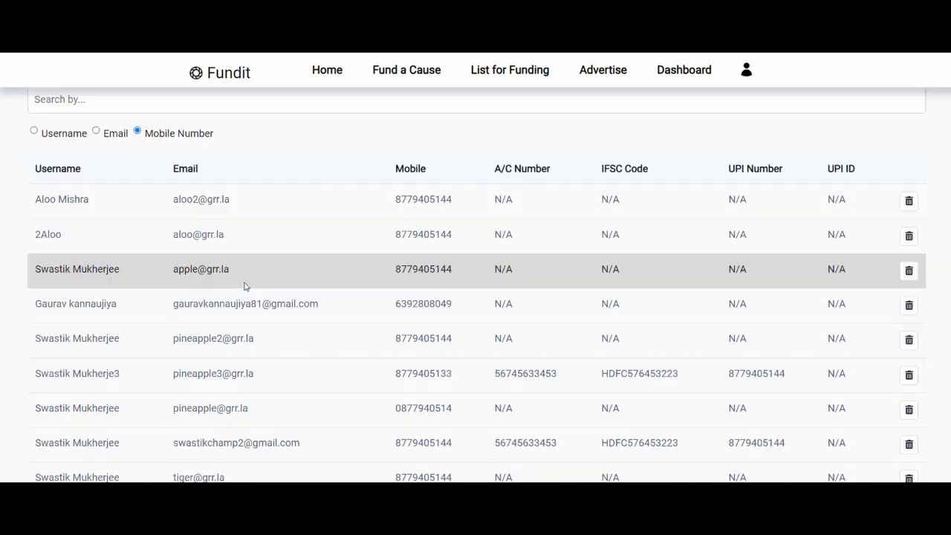
pyautogui.scroll(2, 246, 285)
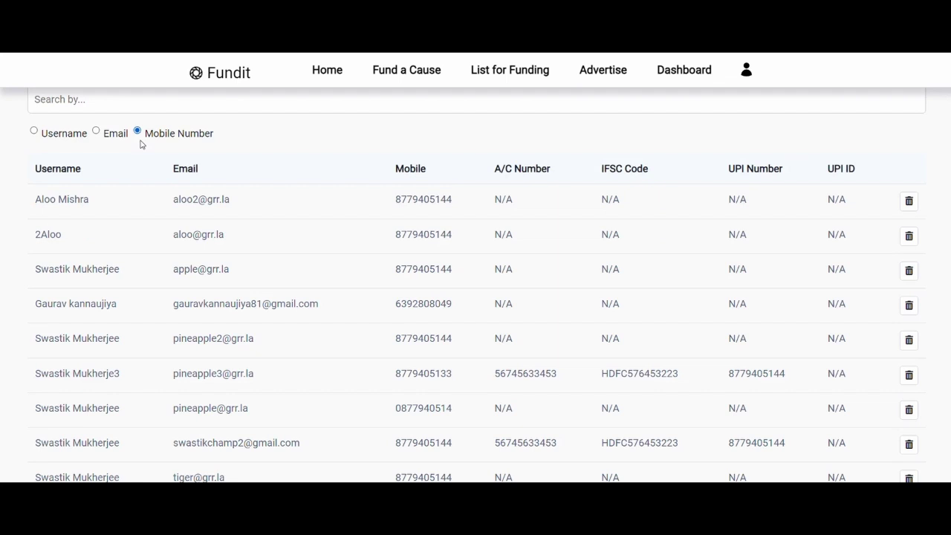
pyautogui.scroll(1, 141, 146)
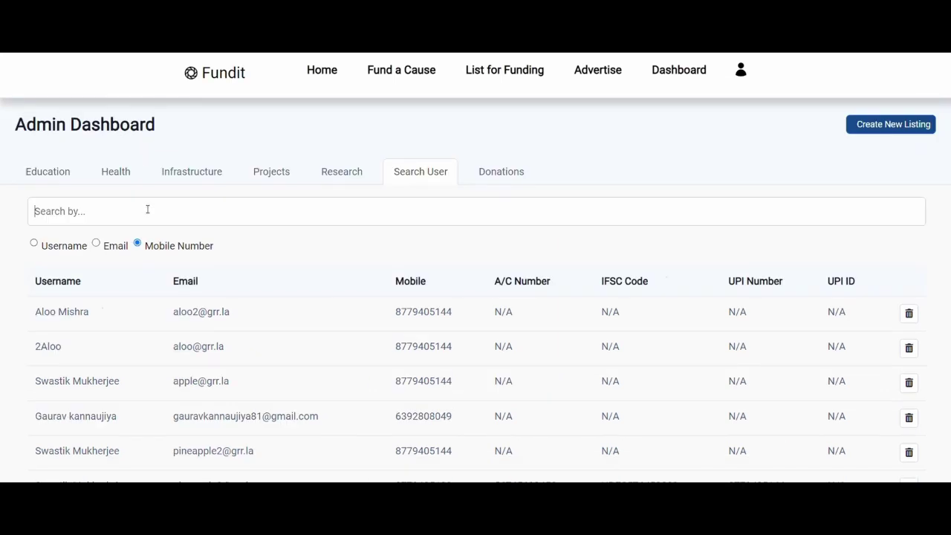
pyautogui.write('63')
pyautogui.press('BackSpace')
pyautogui.press('BackSpace')
pyautogui.write('877')
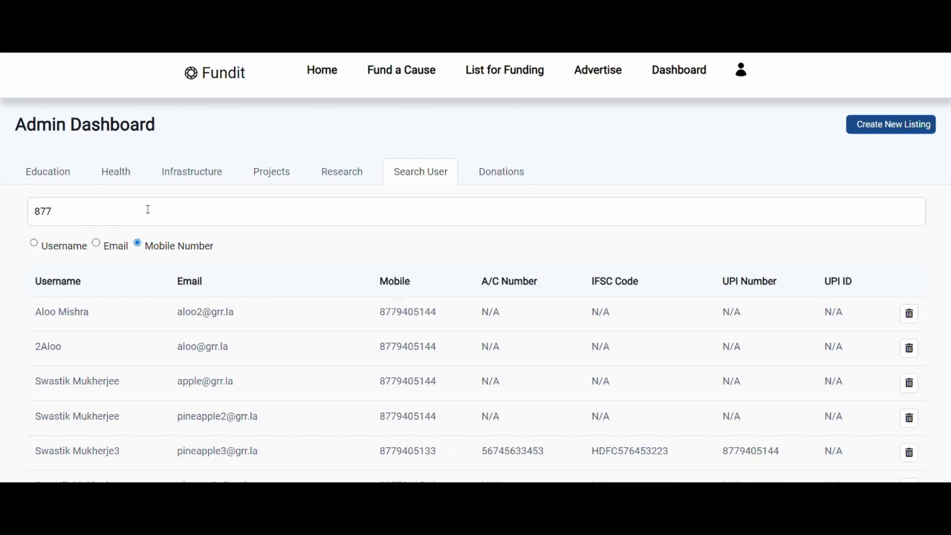
pyautogui.moveTo(148, 210); pyautogui.dragTo(6, 214)
pyautogui.press('BackSpace')
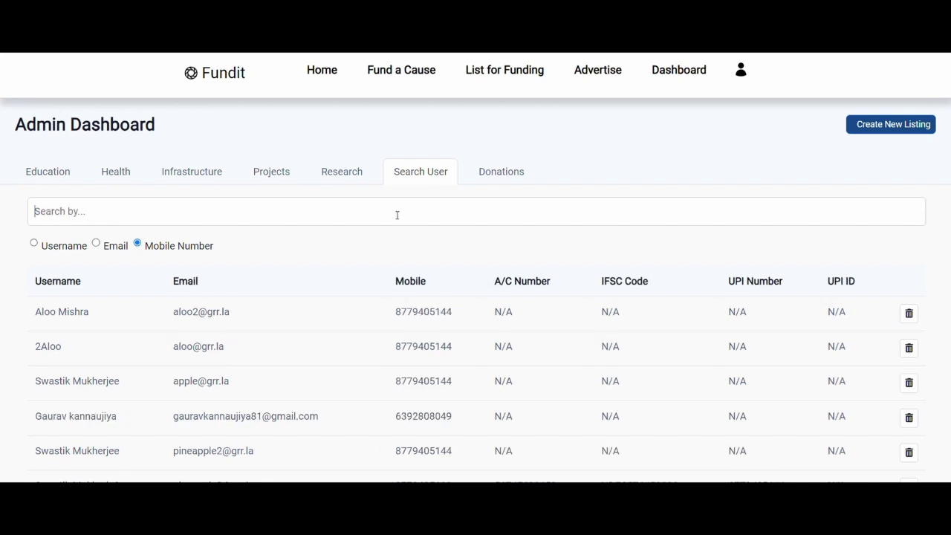
# Step: Open the Donations overview and close the sort and filter popups
pyautogui.click(513, 177)
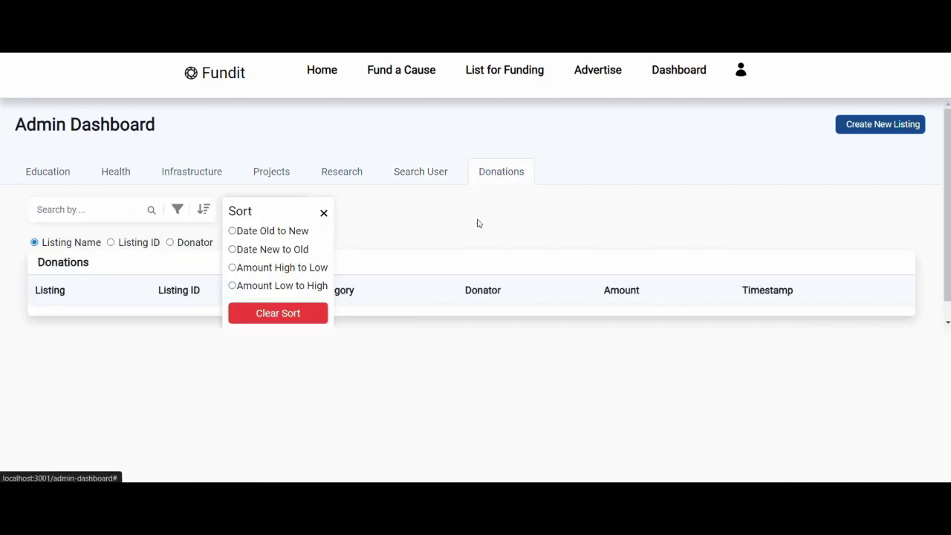
pyautogui.click(325, 212)
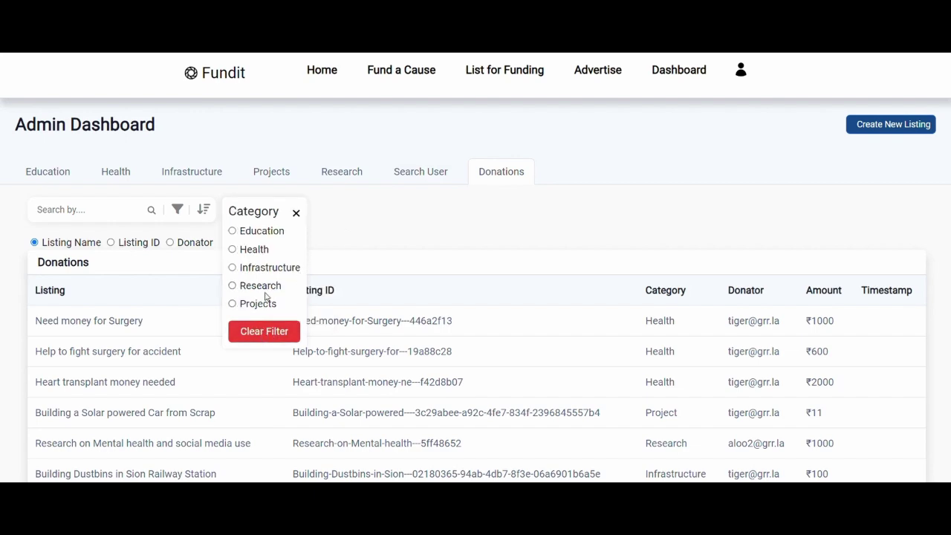
pyautogui.click(295, 215)
pyautogui.scroll(-4, 308, 262)
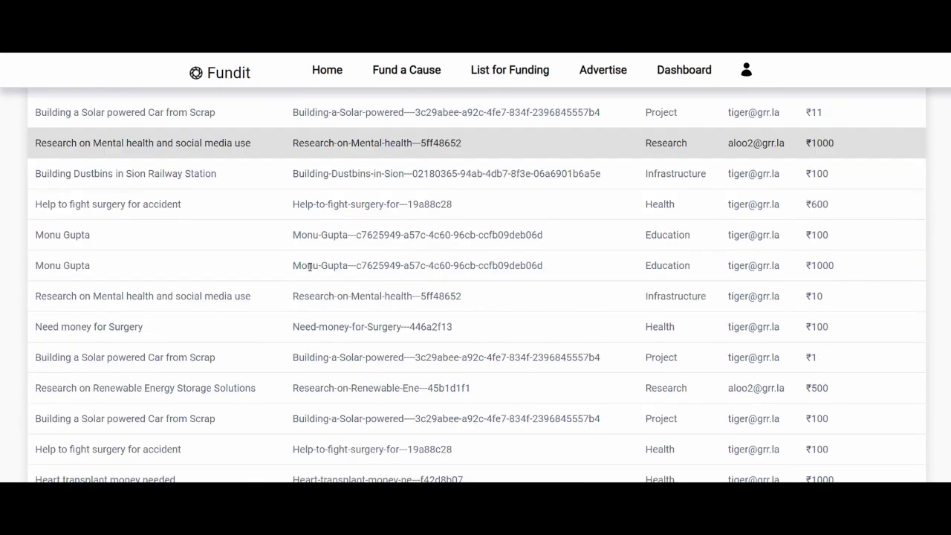
pyautogui.scroll(4, 310, 267)
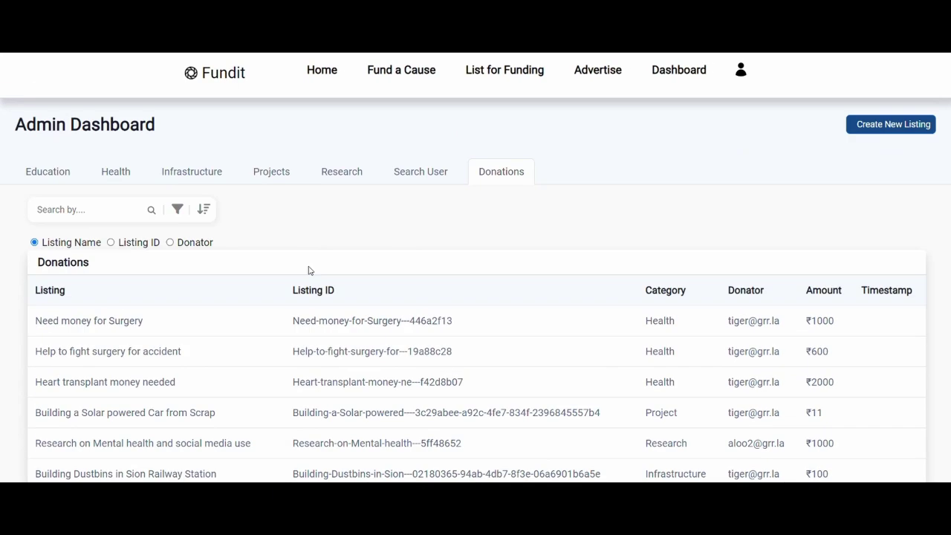
# Step: Filter donations by Health, Infrastructure, Research and Projects in turn, then clear the filter
pyautogui.click(179, 211)
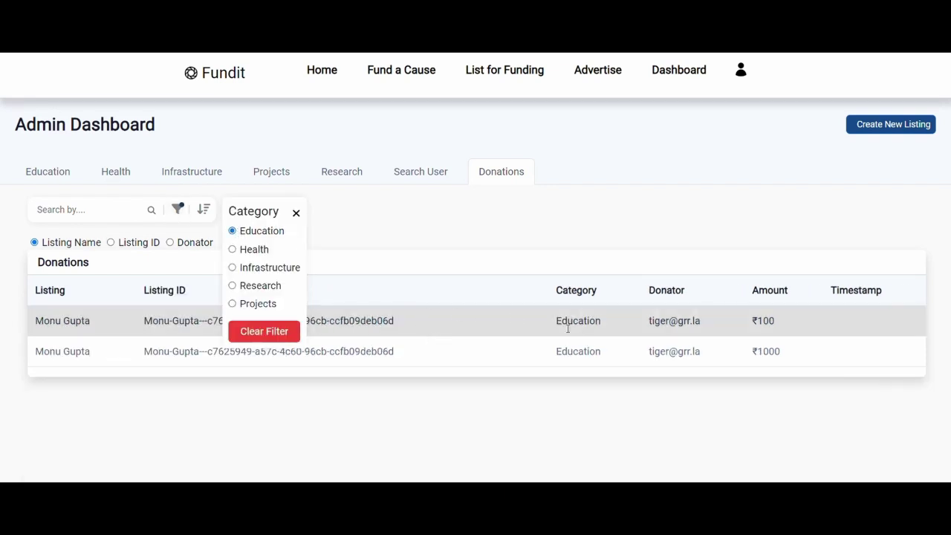
pyautogui.click(232, 249)
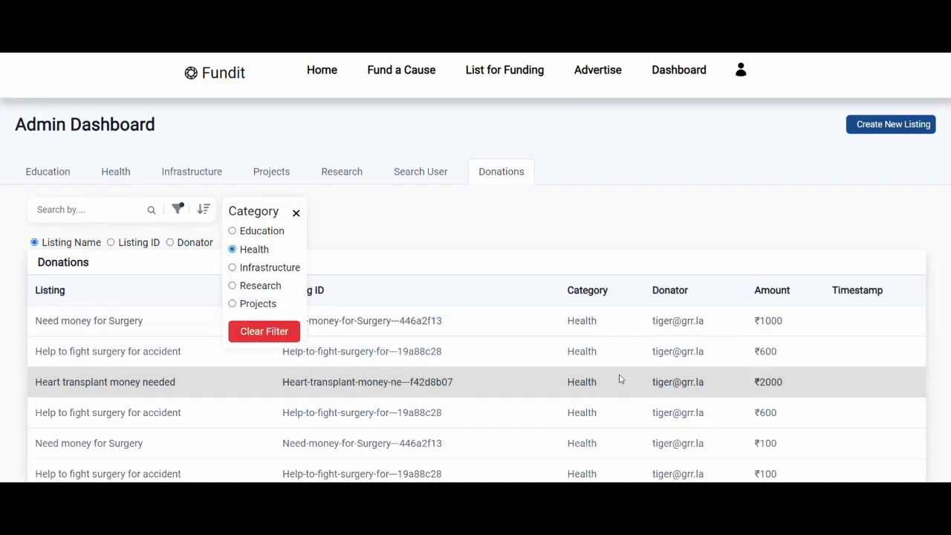
pyautogui.click(233, 267)
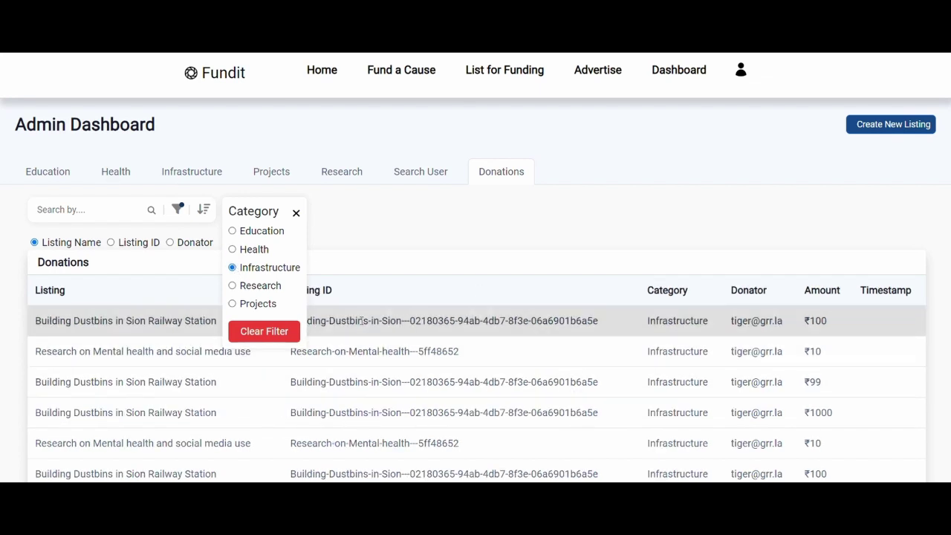
pyautogui.click(233, 287)
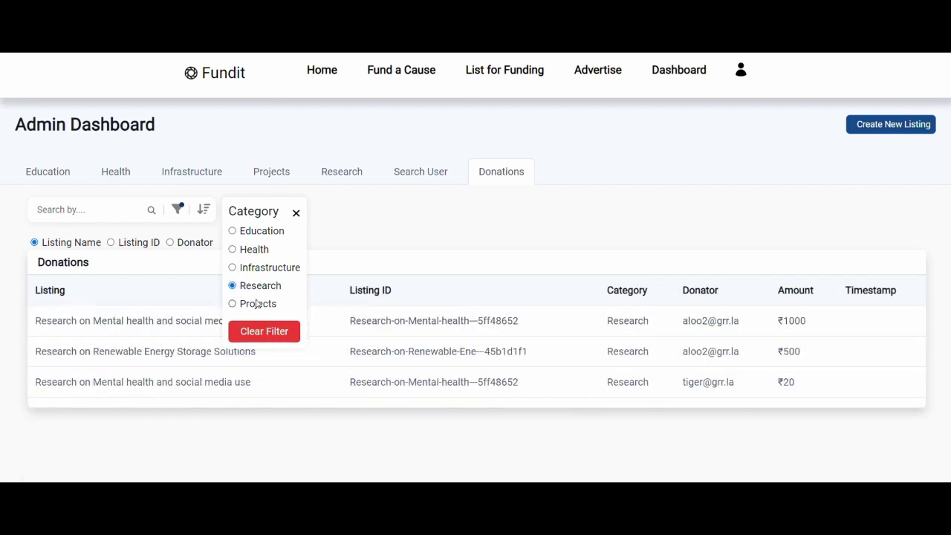
pyautogui.click(232, 304)
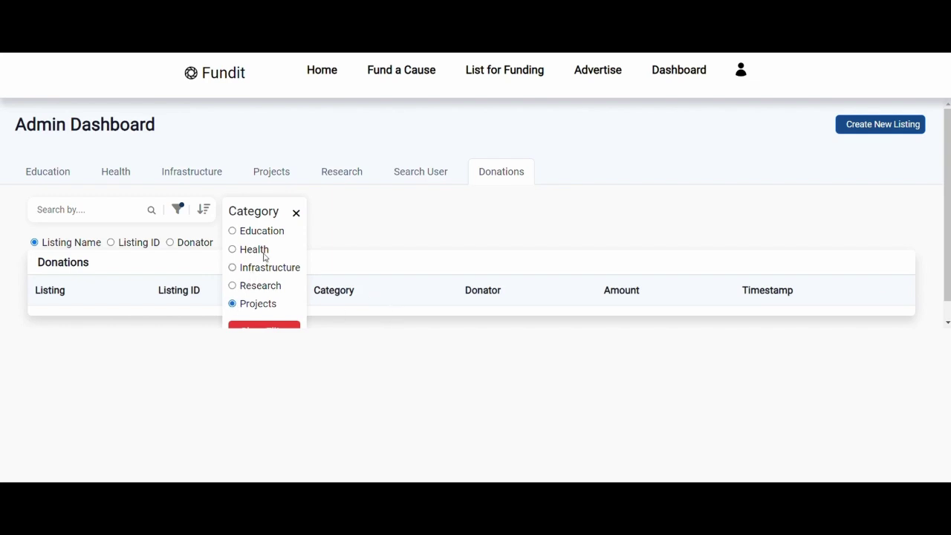
pyautogui.click(296, 213)
pyautogui.click(179, 210)
pyautogui.click(269, 331)
# Step: Sort donations by amount low, amount high, date newest, then leave Date Old to New
pyautogui.click(295, 213)
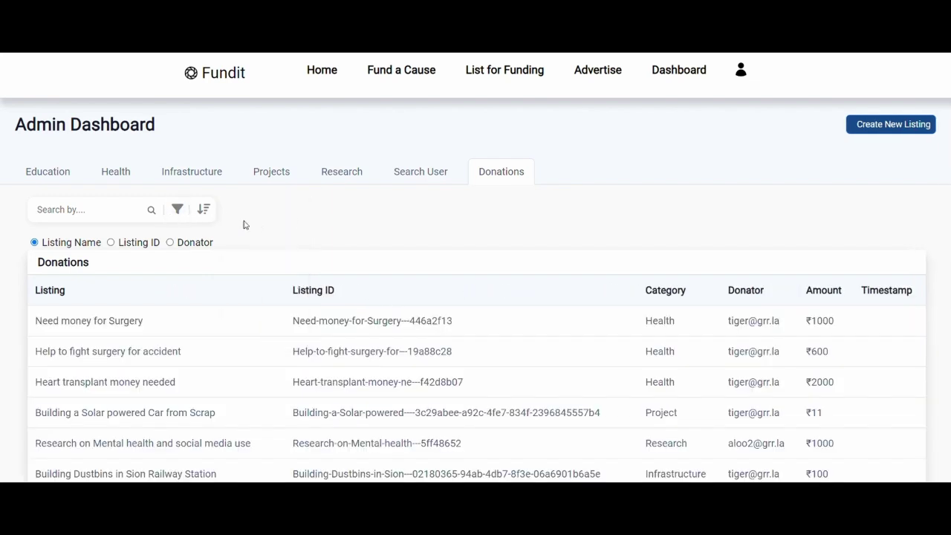
pyautogui.click(203, 209)
pyautogui.click(244, 286)
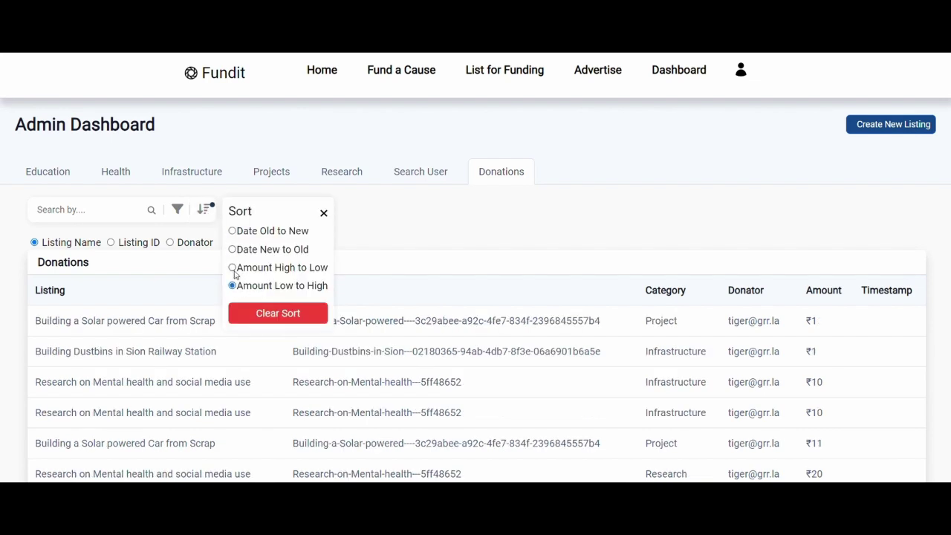
pyautogui.click(234, 266)
pyautogui.click(232, 250)
pyautogui.click(274, 230)
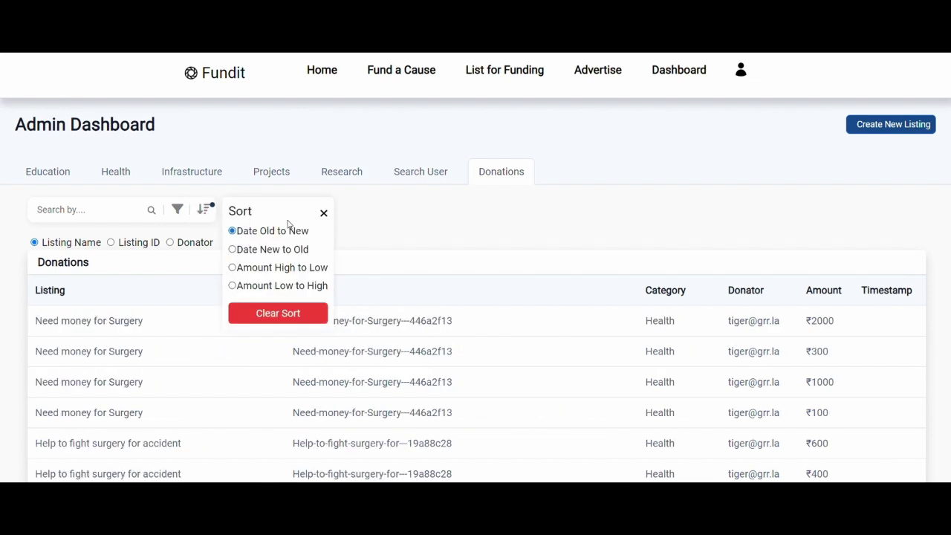
pyautogui.click(324, 213)
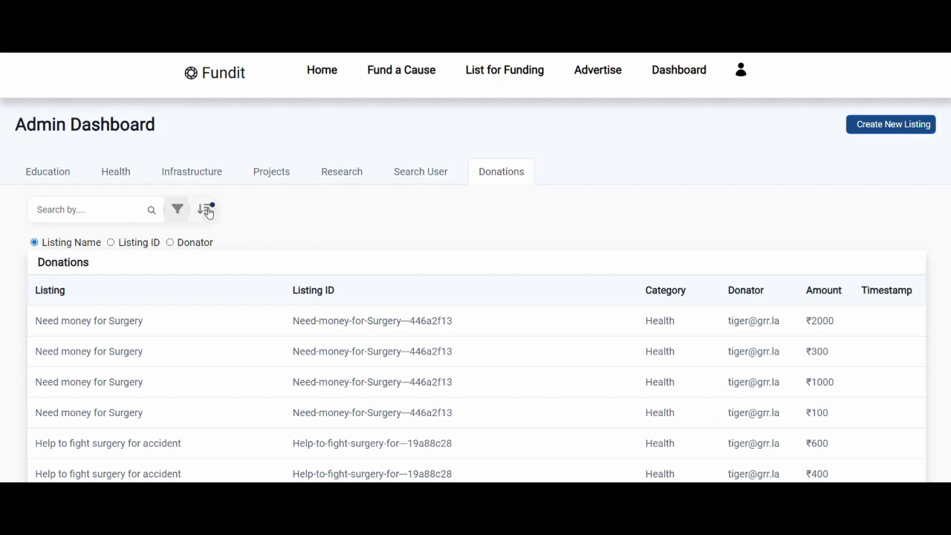
pyautogui.click(205, 211)
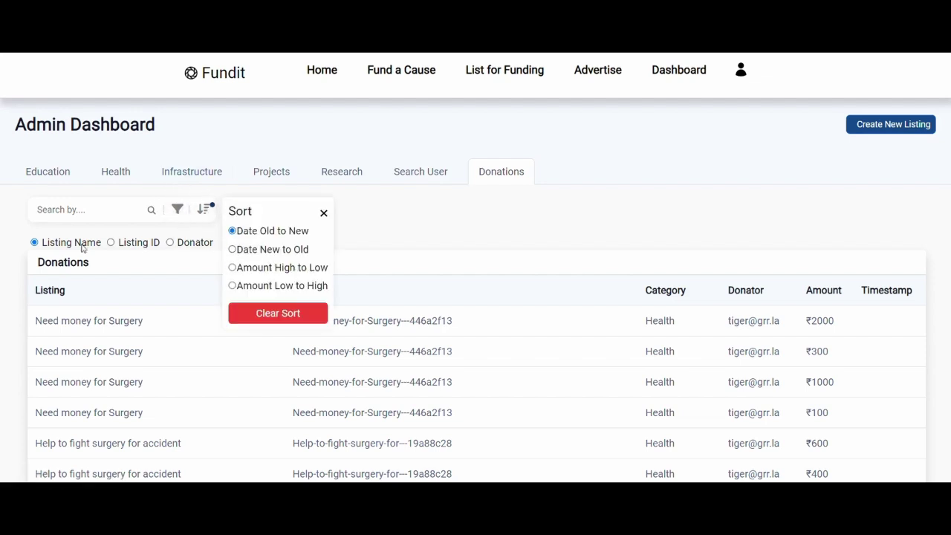
# Step: Try Health and Education filters, settle on Infrastructure, and close the filter
pyautogui.click(178, 211)
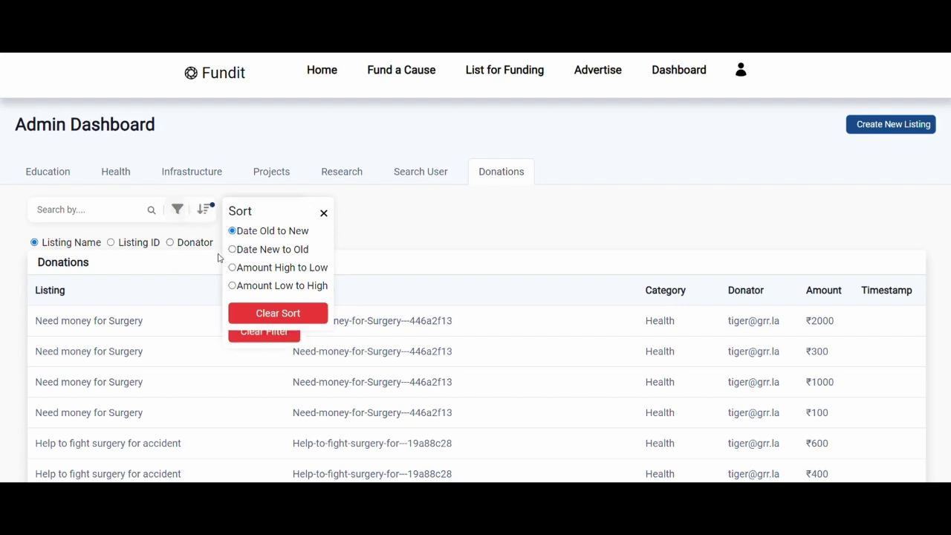
pyautogui.click(324, 213)
pyautogui.click(233, 249)
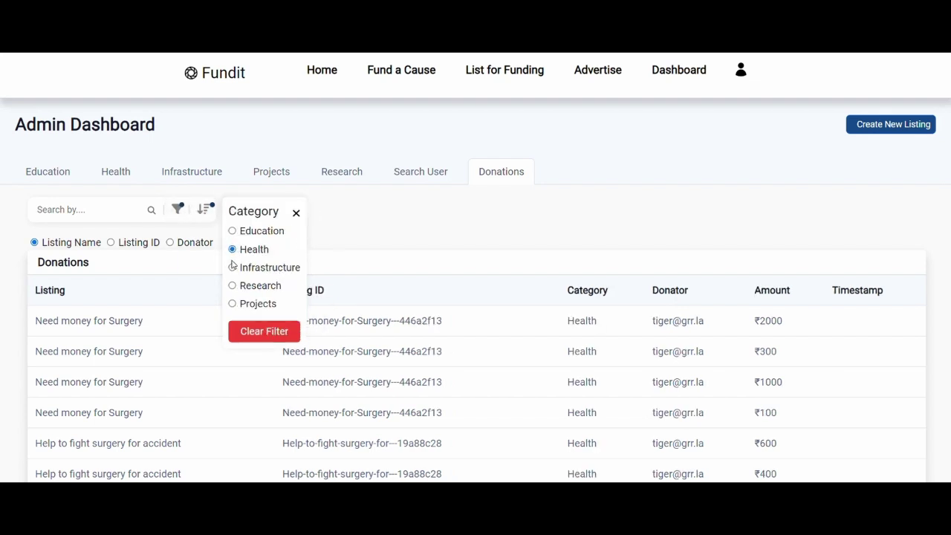
pyautogui.click(233, 231)
pyautogui.click(233, 267)
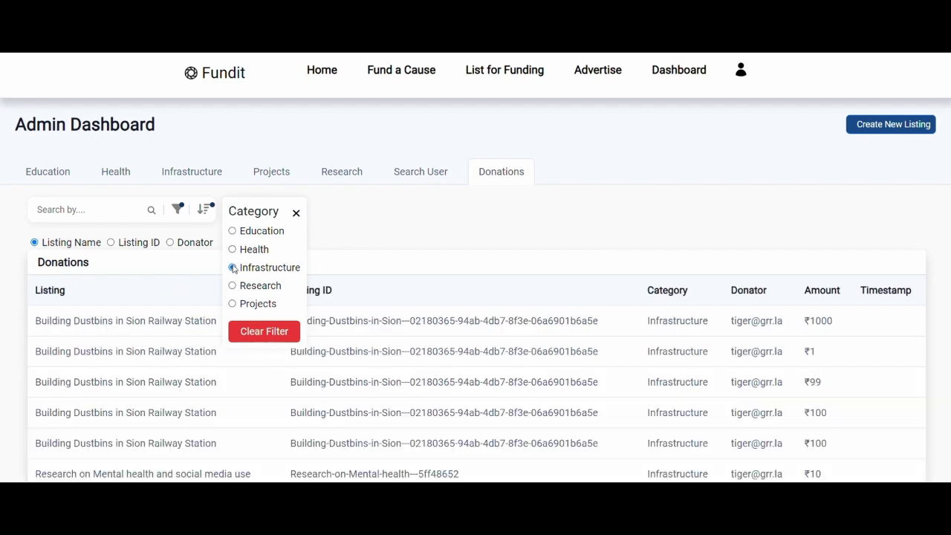
pyautogui.click(233, 250)
pyautogui.click(233, 267)
pyautogui.click(297, 214)
pyautogui.scroll(-3, 307, 255)
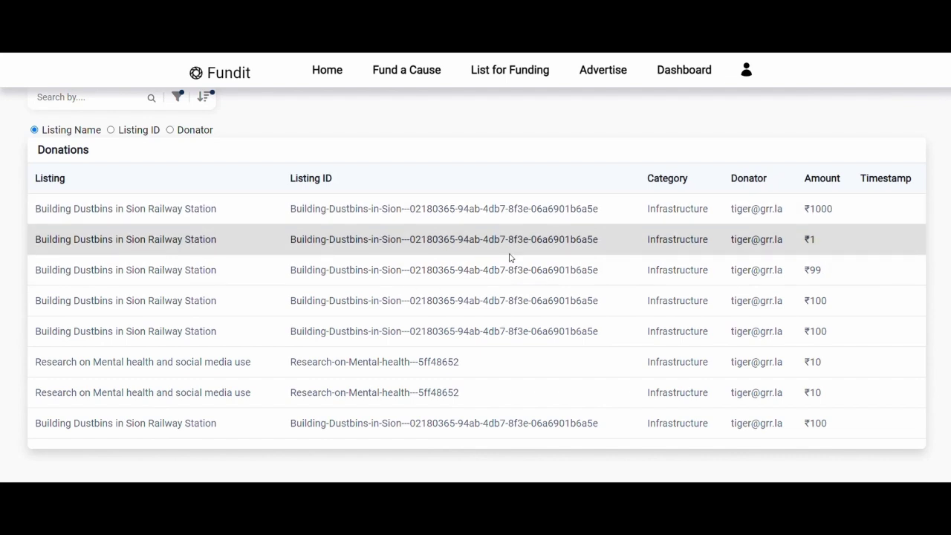
pyautogui.scroll(3, 509, 258)
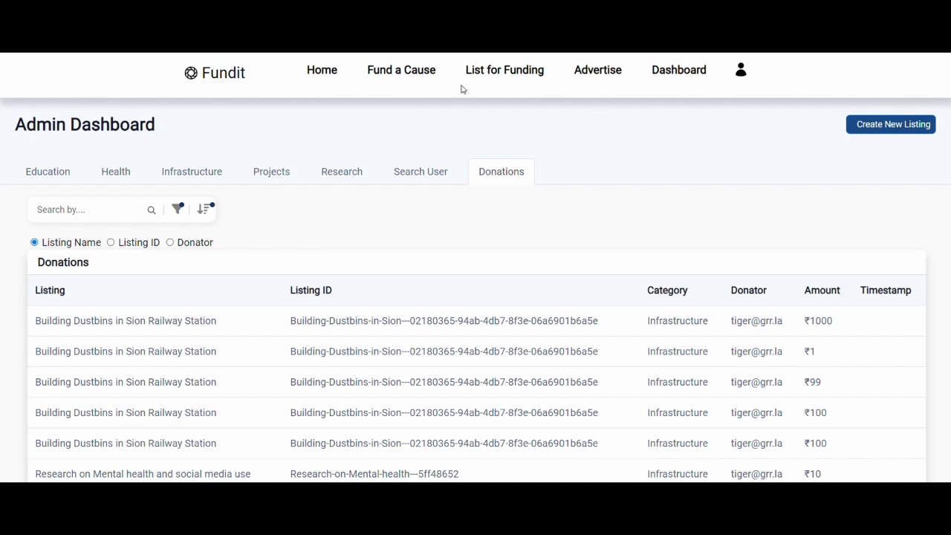
# Step: Browse the home page's Our Investing Partners carousel, then return to the Post an Advertisement form
pyautogui.click(604, 70)
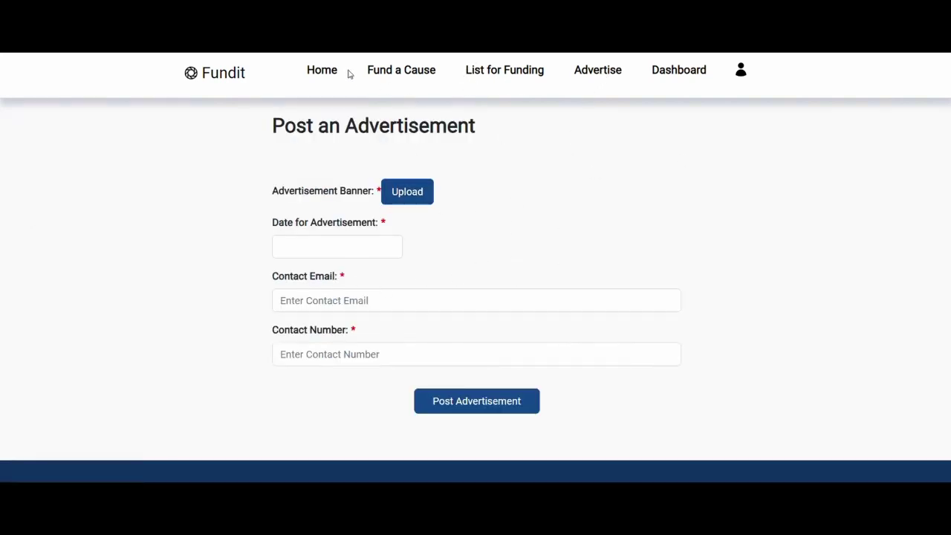
pyautogui.click(323, 70)
pyautogui.scroll(-12, 420, 193)
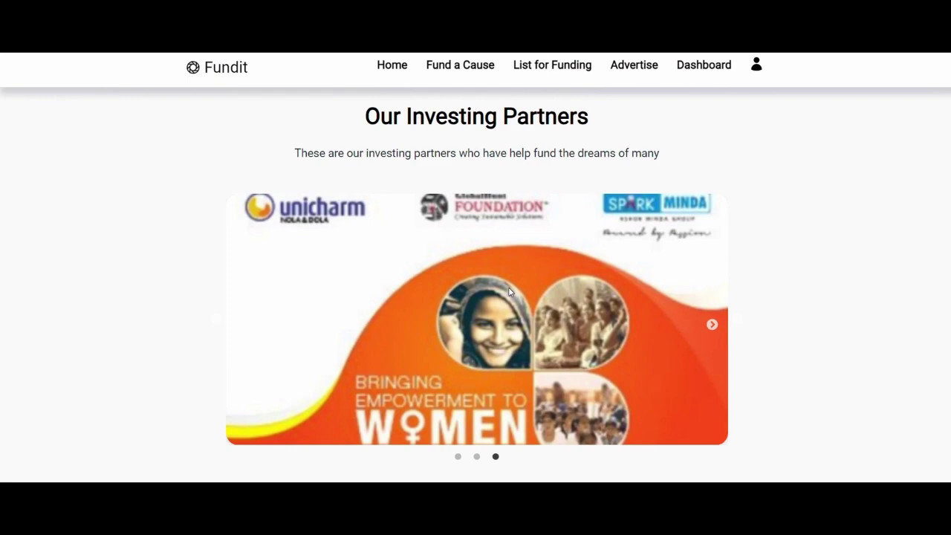
pyautogui.scroll(2, 509, 291)
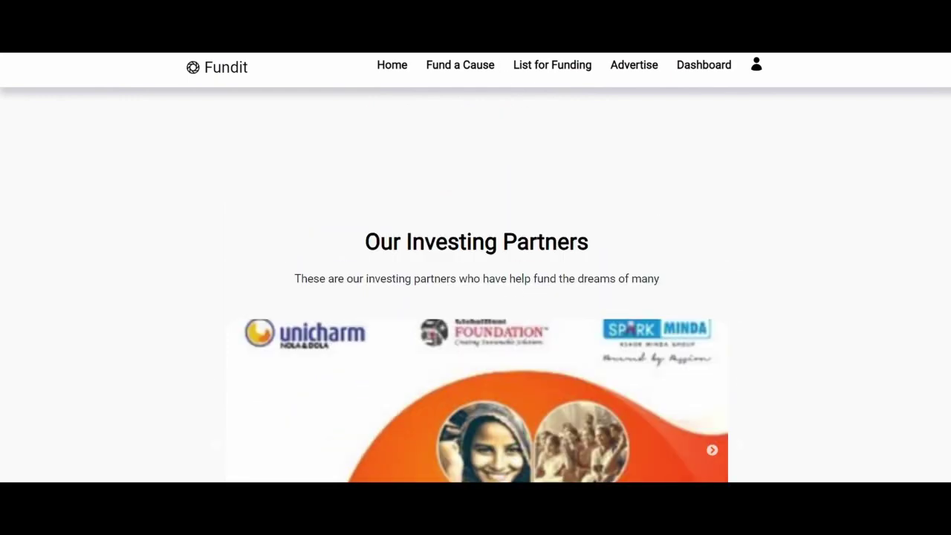
pyautogui.scroll(-2, 476, 282)
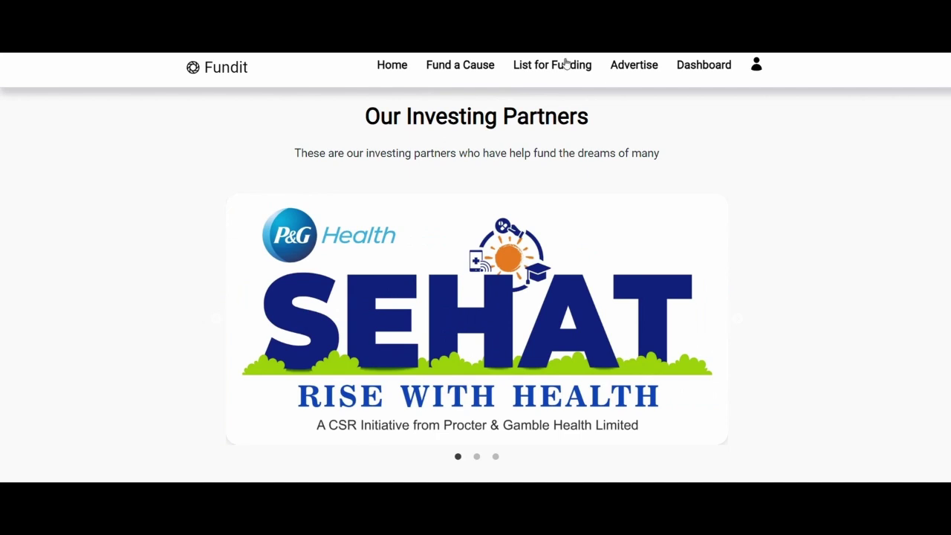
pyautogui.click(633, 66)
pyautogui.scroll(3, 486, 175)
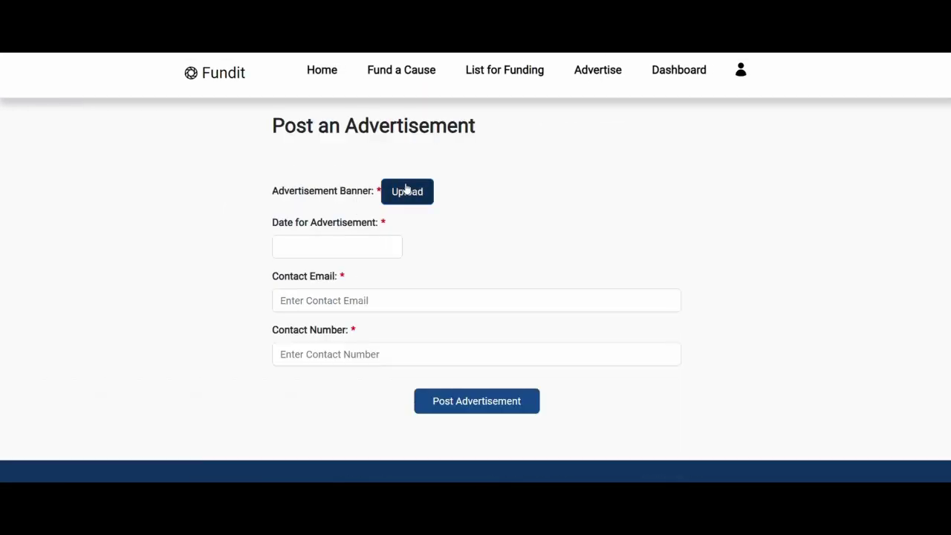
# Step: Upload the 'Donate Blood, Be a Life Saver' image from Downloads as the advertisement banner
pyautogui.click(407, 191)
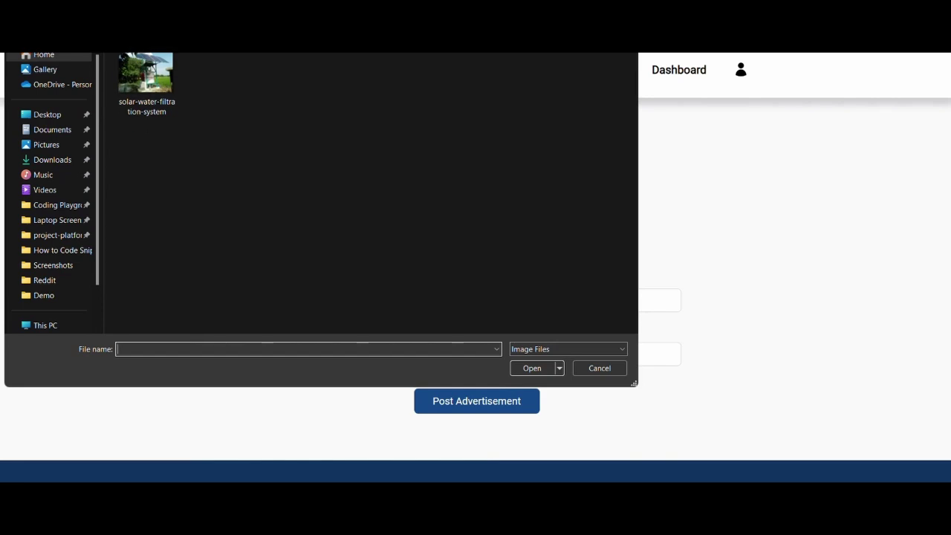
pyautogui.click(42, 159)
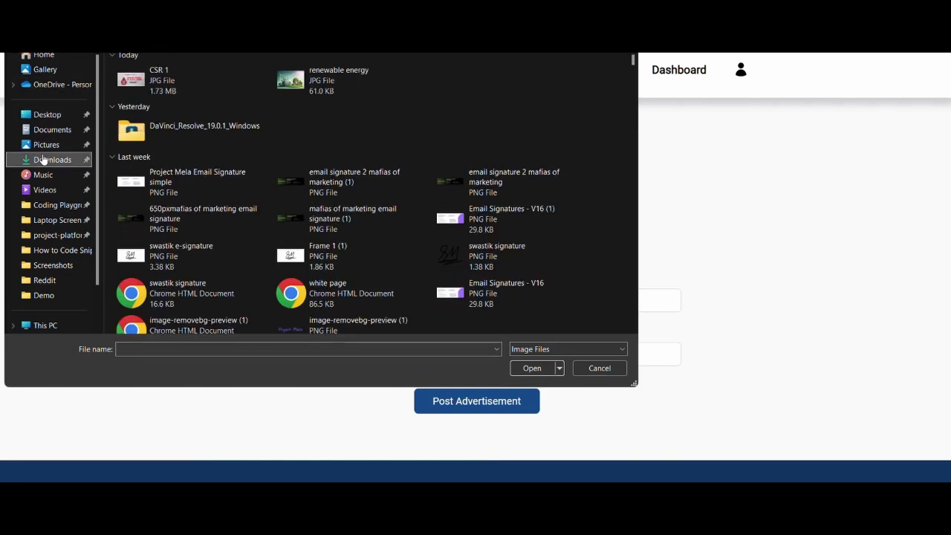
pyautogui.doubleClick(174, 87)
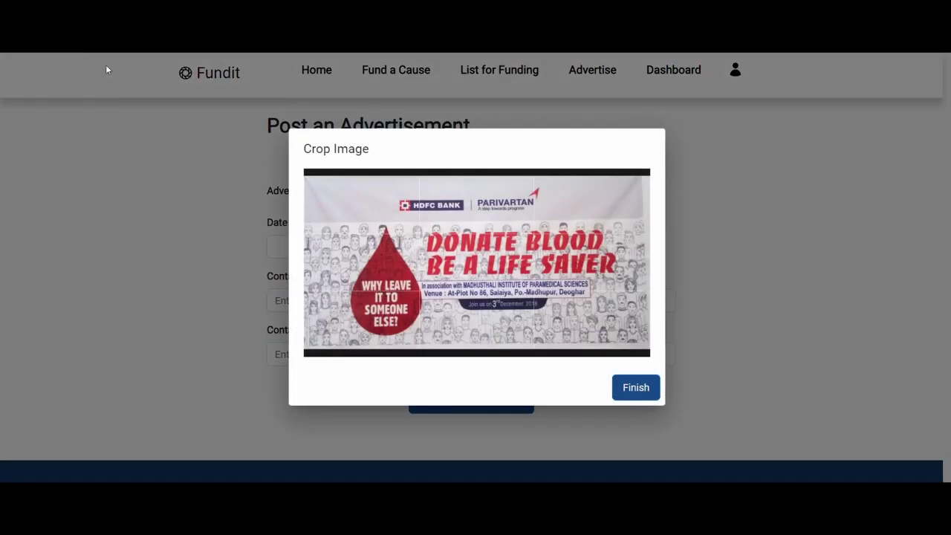
pyautogui.click(636, 390)
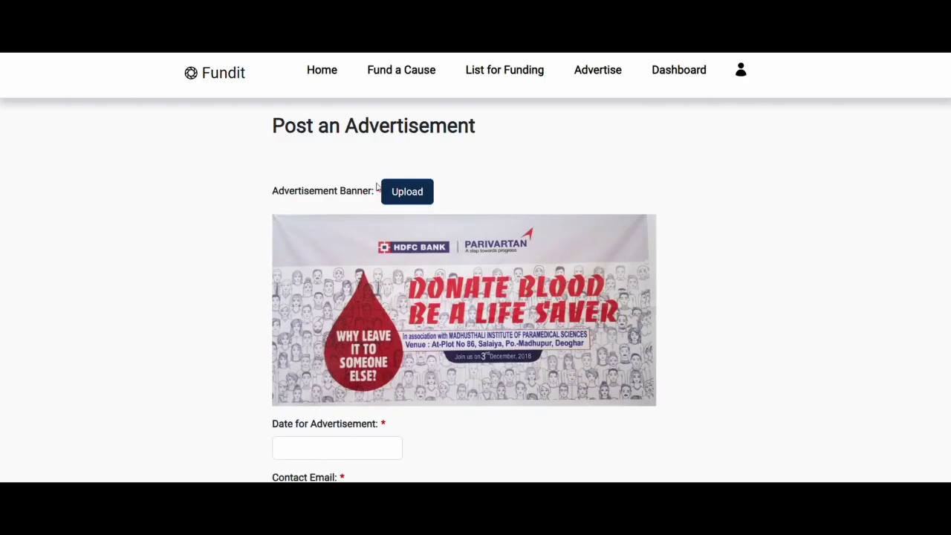
# Step: Swap the banner for the Our CSR Initiatives image from Laptop Screen, adjusting its crop
pyautogui.click(387, 188)
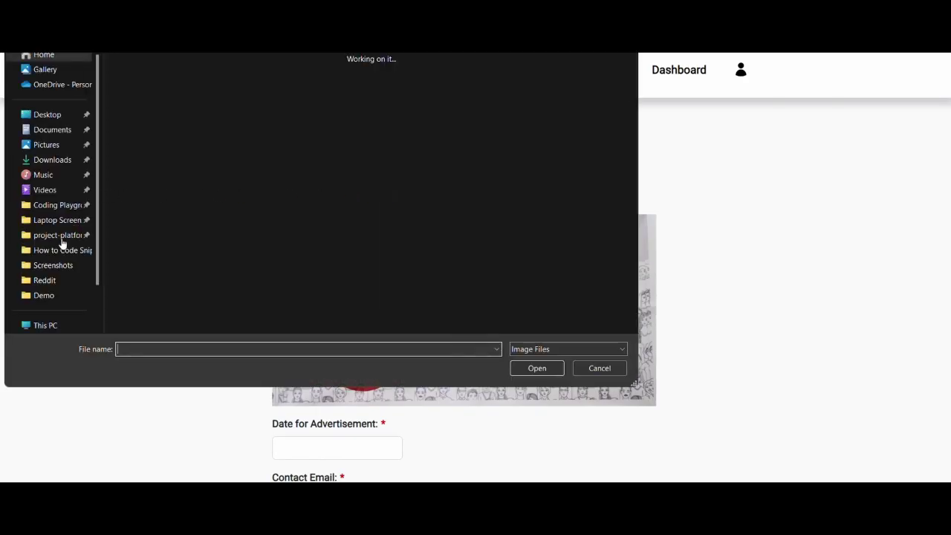
pyautogui.click(57, 220)
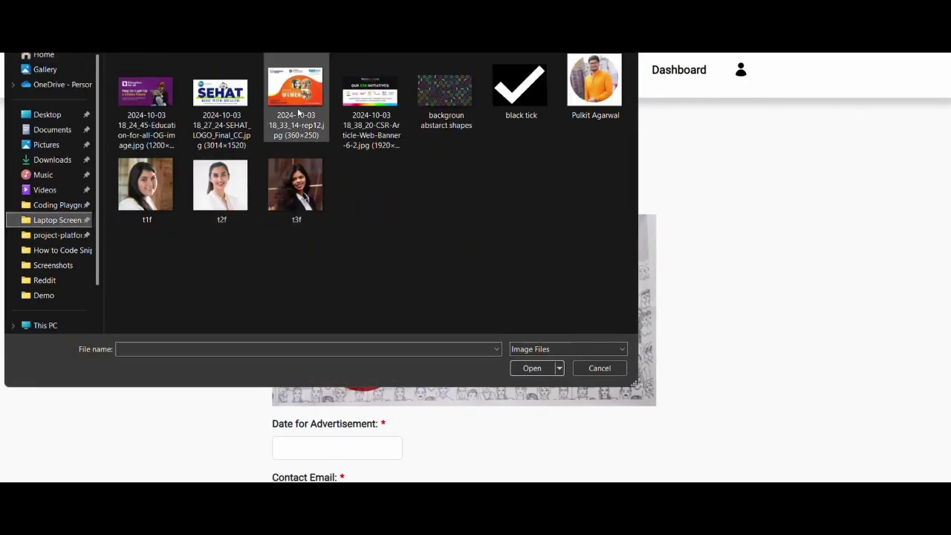
pyautogui.doubleClick(366, 111)
pyautogui.moveTo(411, 245); pyautogui.dragTo(435, 249)
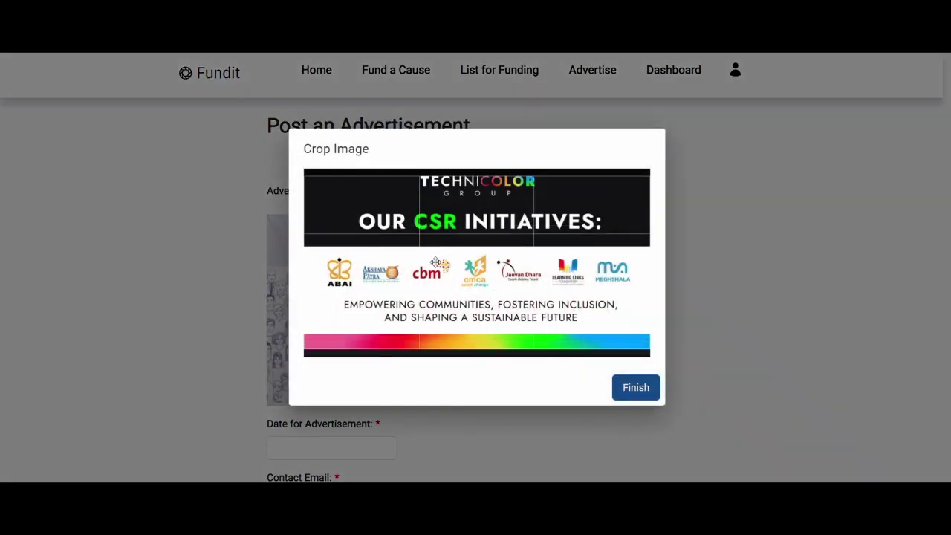
pyautogui.scroll(4, 542, 278)
pyautogui.scroll(-5, 542, 278)
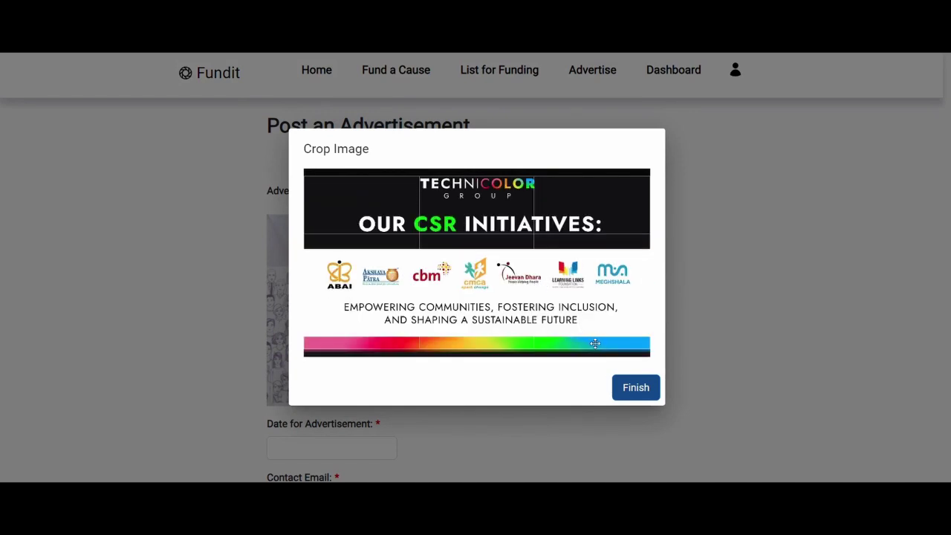
pyautogui.moveTo(591, 340); pyautogui.dragTo(589, 324)
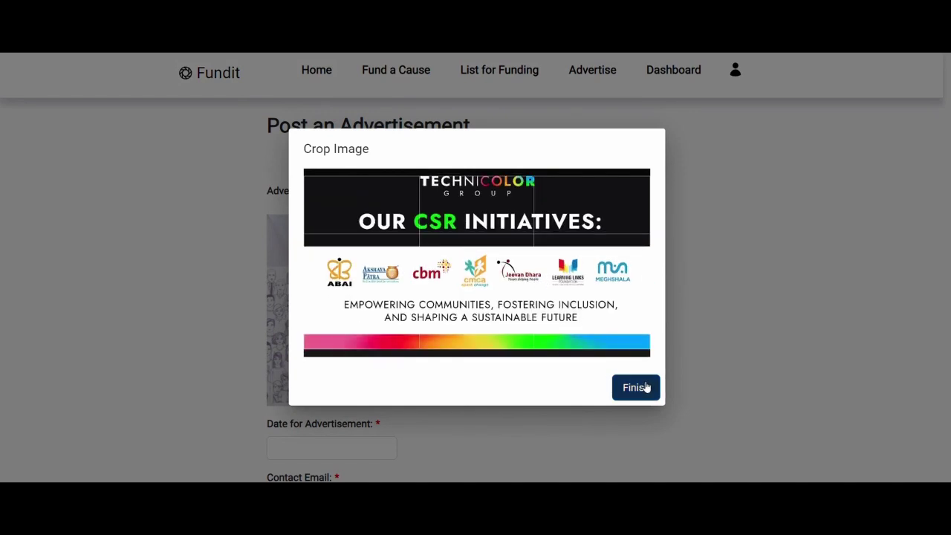
pyautogui.moveTo(589, 327); pyautogui.dragTo(591, 343)
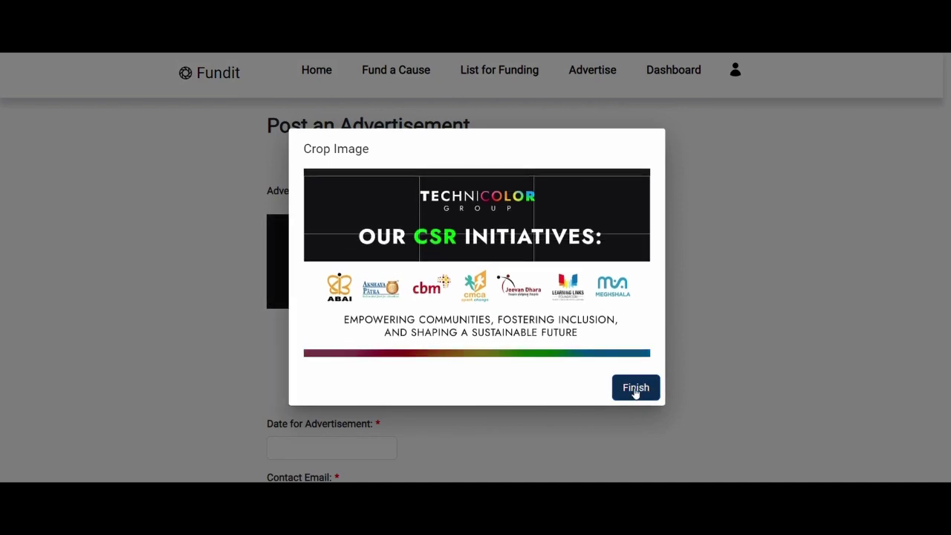
pyautogui.click(634, 388)
# Step: Set the advertisement date to 03/10/2024 and move on to the contact e-mail field
pyautogui.scroll(-3, 635, 389)
pyautogui.scroll(-1, 634, 389)
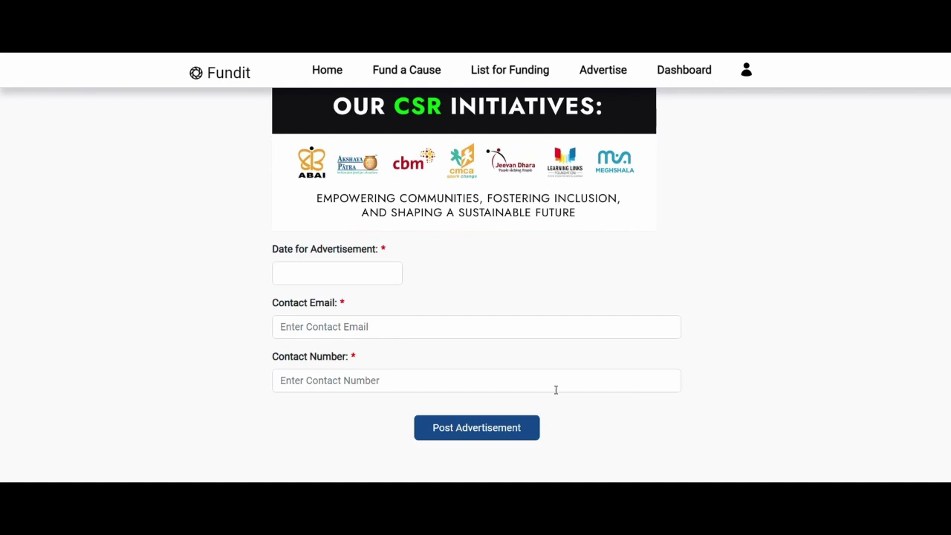
pyautogui.click(312, 267)
pyautogui.click(358, 342)
pyautogui.click(338, 327)
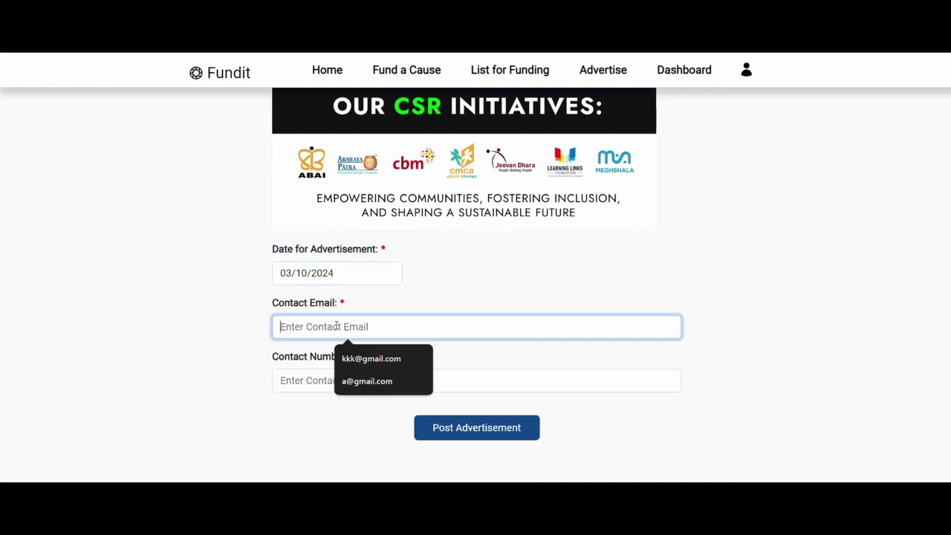